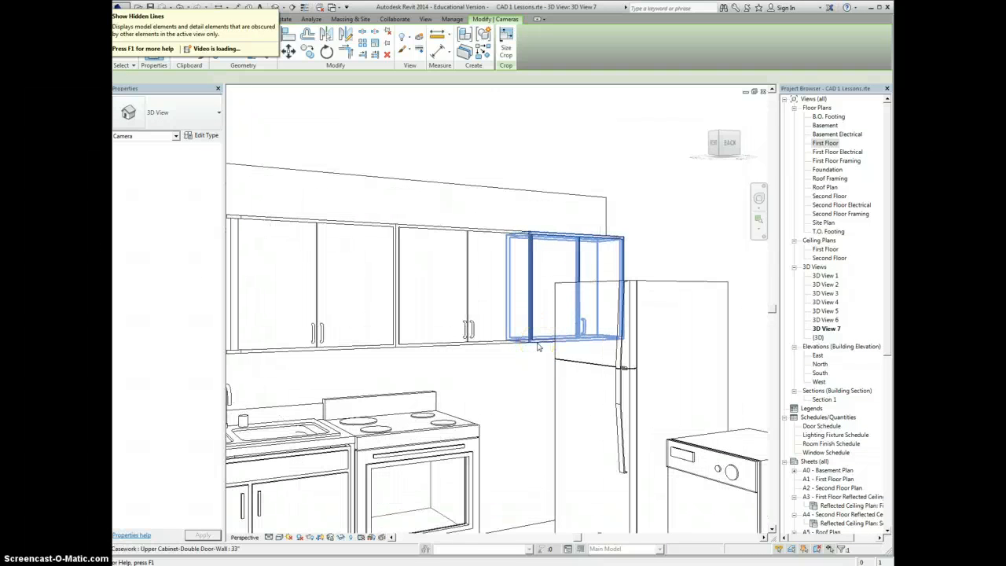
Enlarge the kitchen camera view's crop region downward and to the left to include the floor, table and more cabinets
scroll(539, 346, "down", 4)
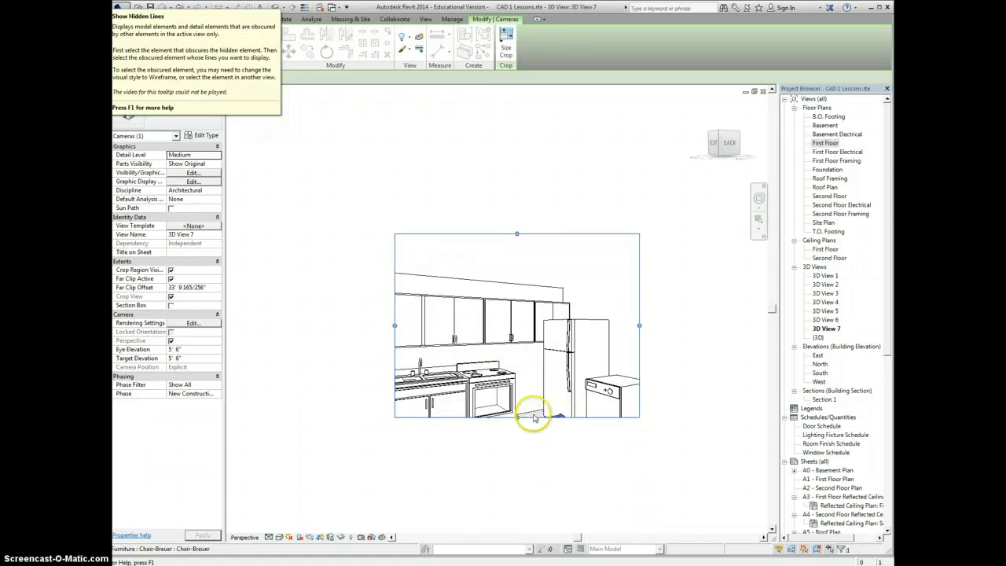
left_click_drag(516, 417, 504, 510)
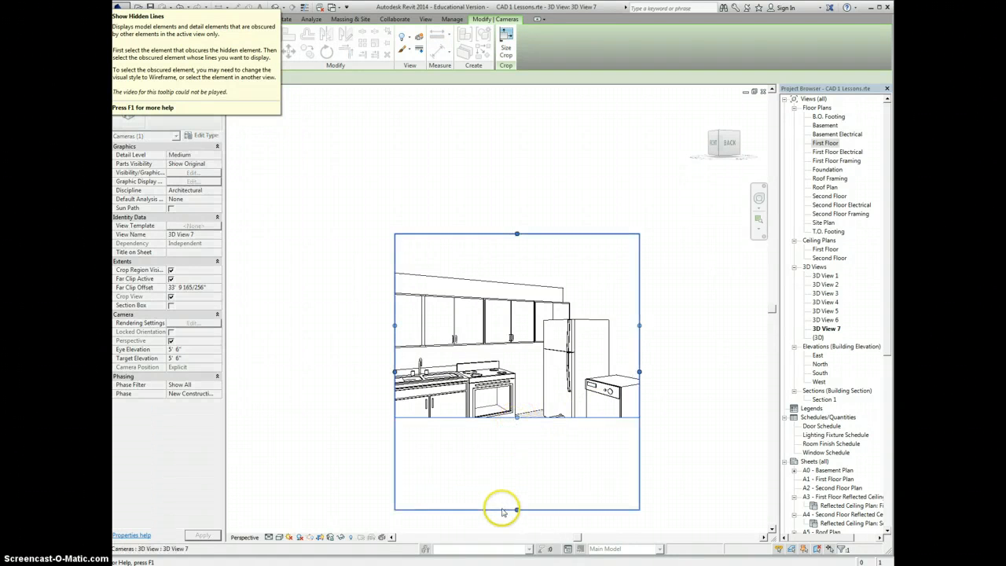
middle_click_drag(666, 415, 644, 321)
left_click_drag(495, 416, 496, 469)
left_click_drag(374, 306, 308, 305)
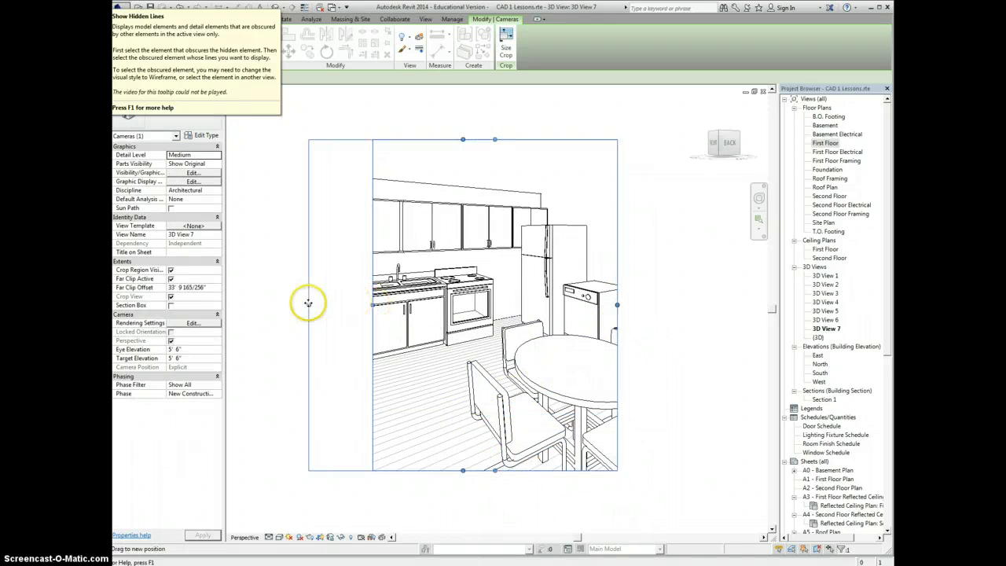
Set the kitchen camera view's visual style to Realistic and deselect its crop region
left_click(279, 538)
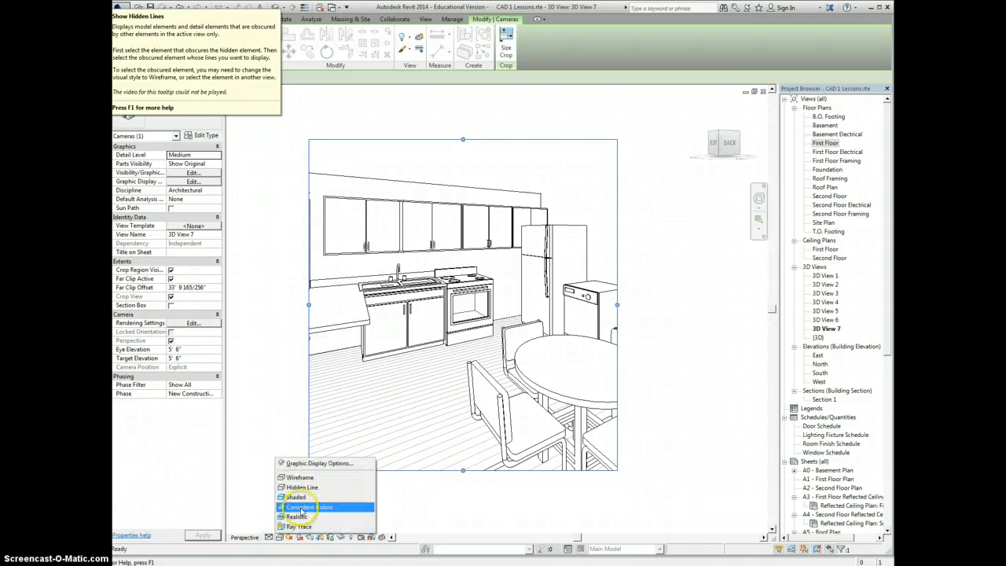
left_click(299, 518)
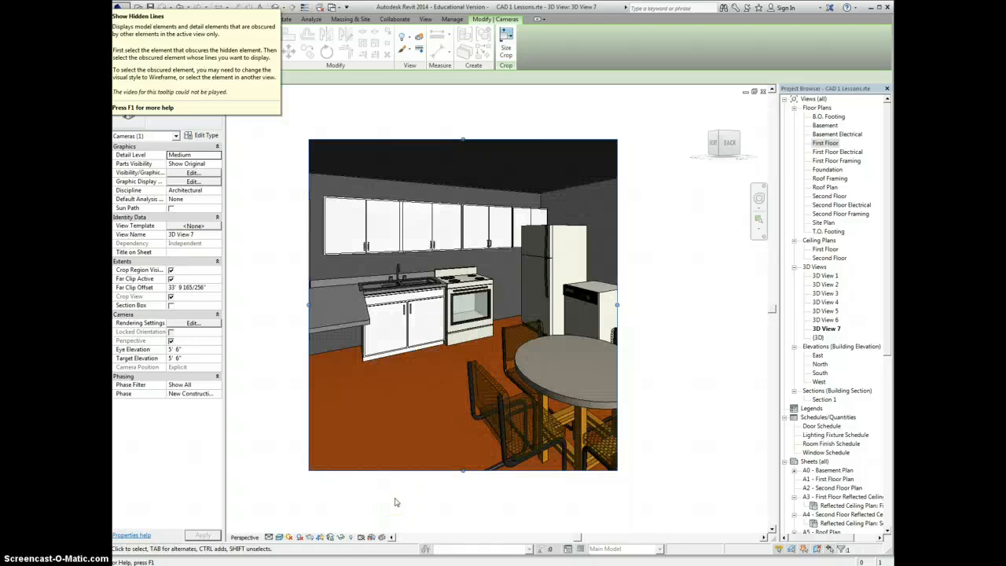
left_click(292, 263)
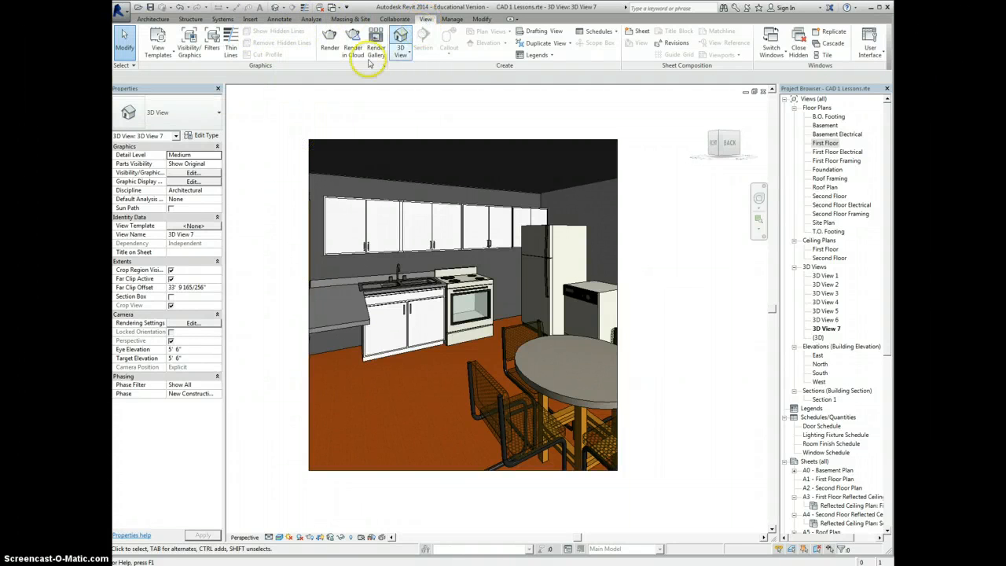
Render the kitchen camera view at Draft quality with the Exterior: Sun only lighting scheme, then close the rendering settings
left_click(329, 38)
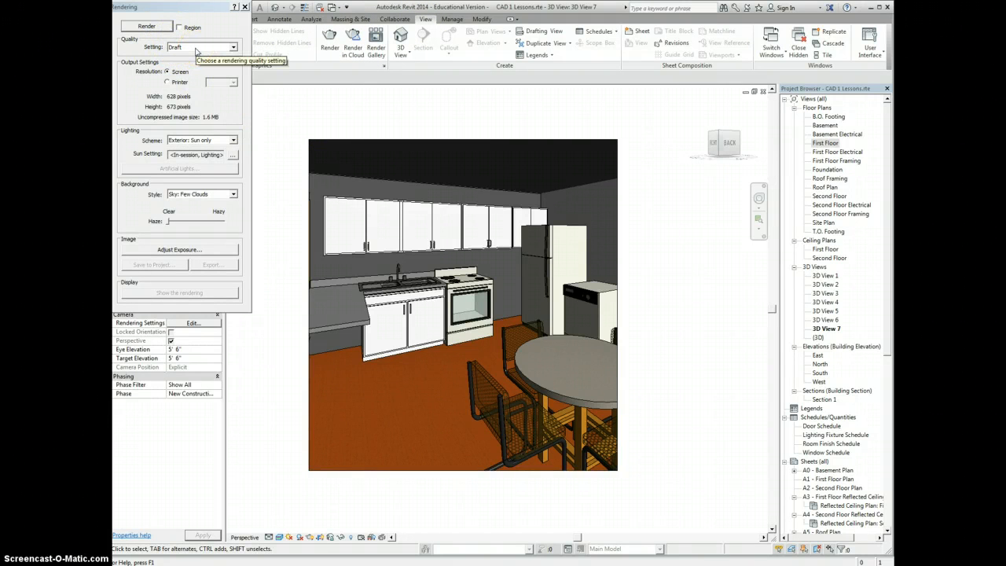
left_click(144, 26)
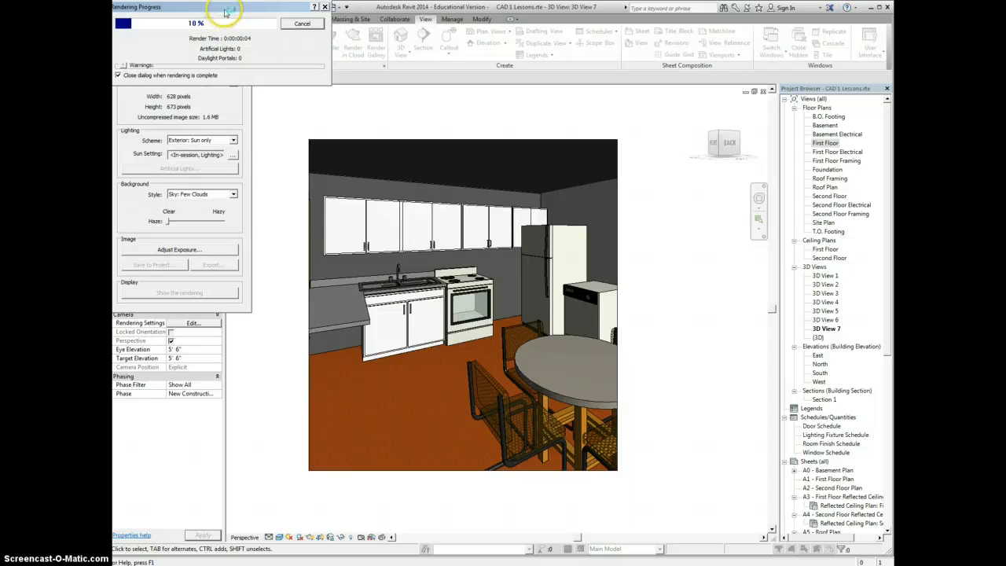
left_click_drag(226, 11, 260, 160)
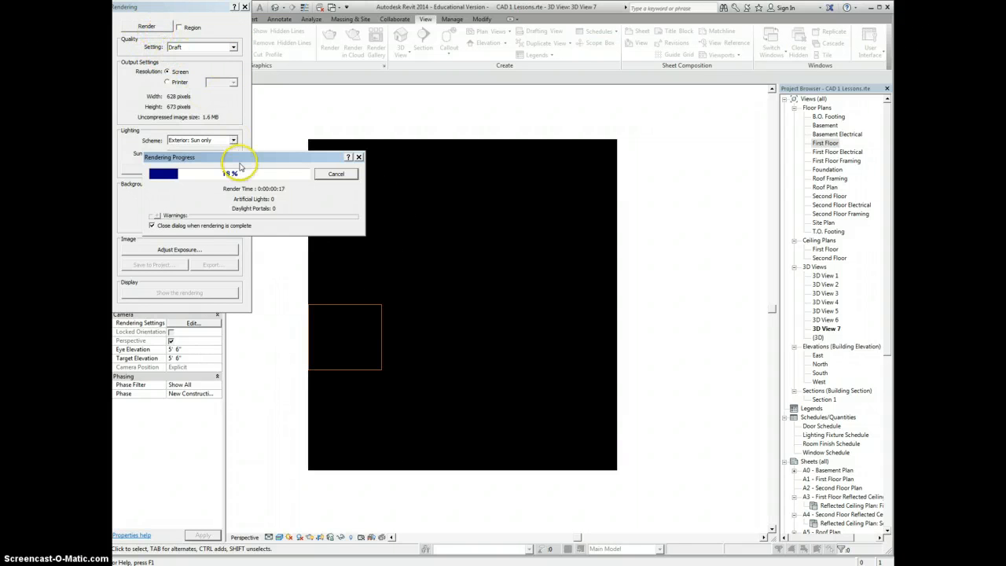
left_click_drag(259, 155, 236, 44)
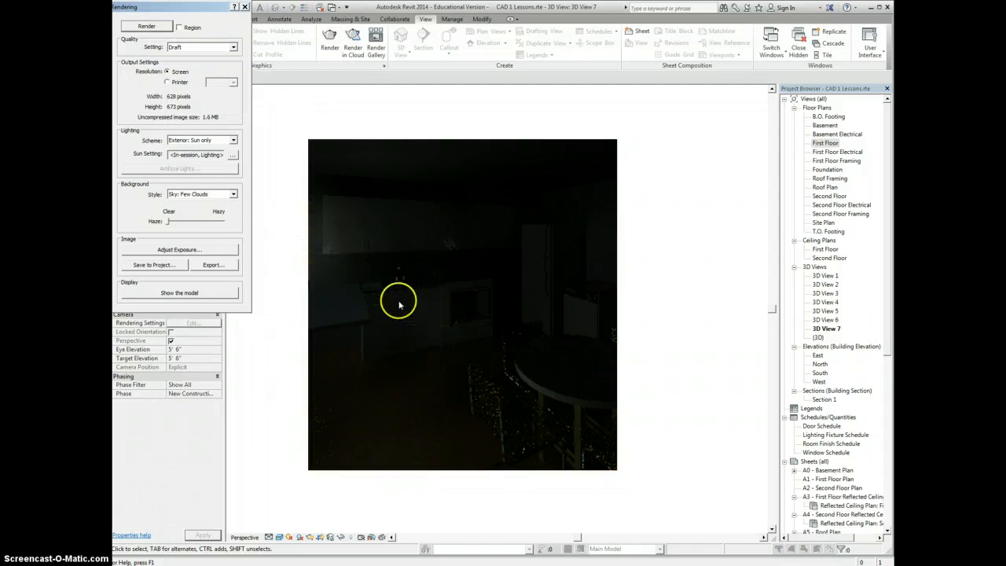
left_click(244, 7)
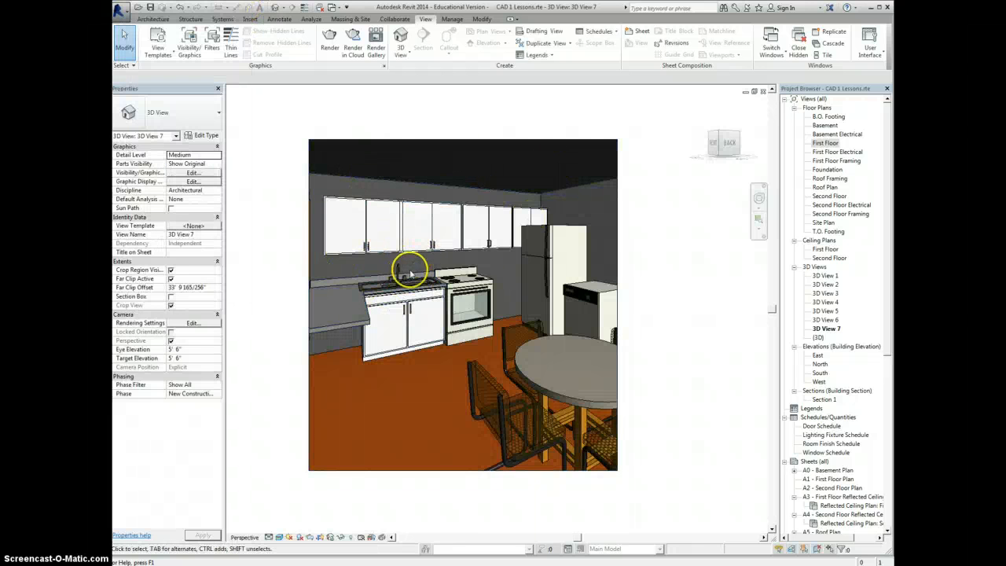
In the First Floor plan, place a camera outside the kitchen's window wall and aim it into the kitchen, dismissing the save reminder
double_click(824, 143)
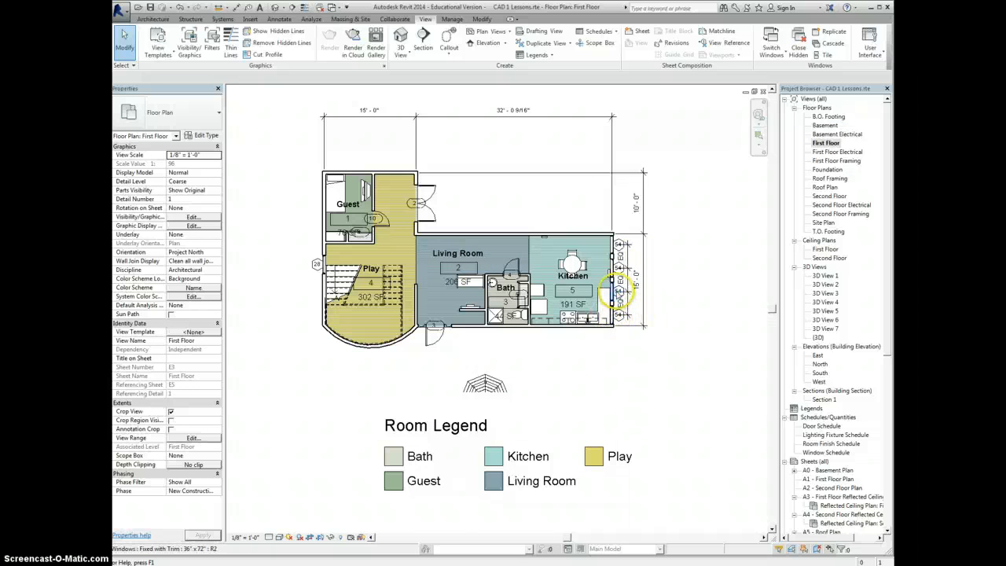
scroll(617, 290, "up", 2)
scroll(629, 271, "down", 1)
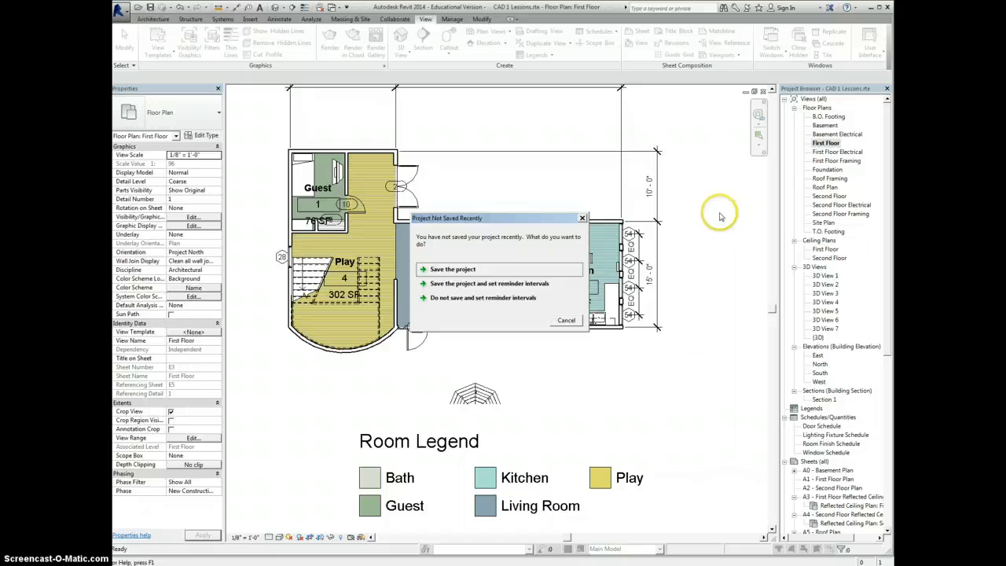
left_click(582, 218)
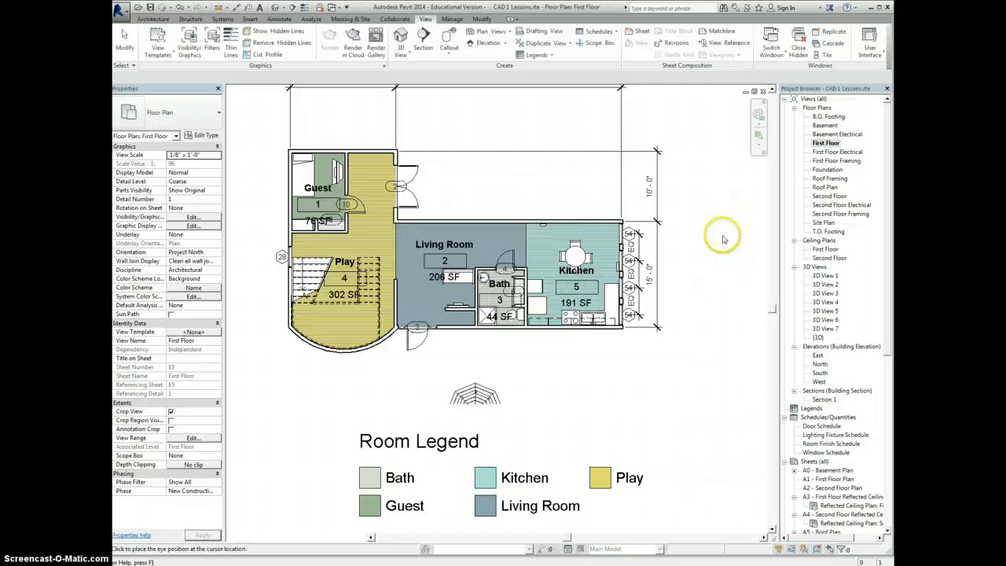
left_click(664, 228)
left_click(574, 291)
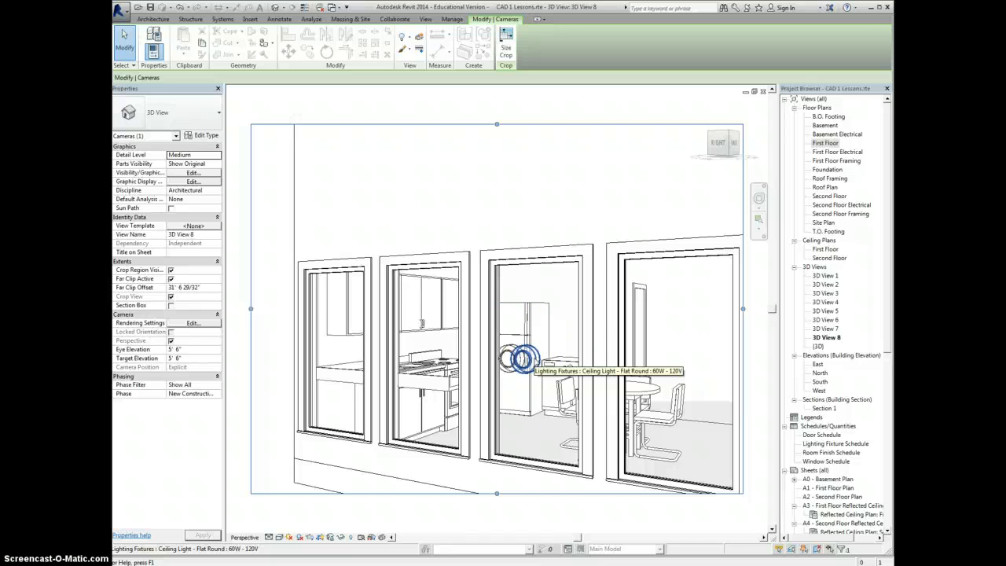
Delete the two flat round ceiling lights in front of the refrigerator in the new camera view
left_click(524, 360)
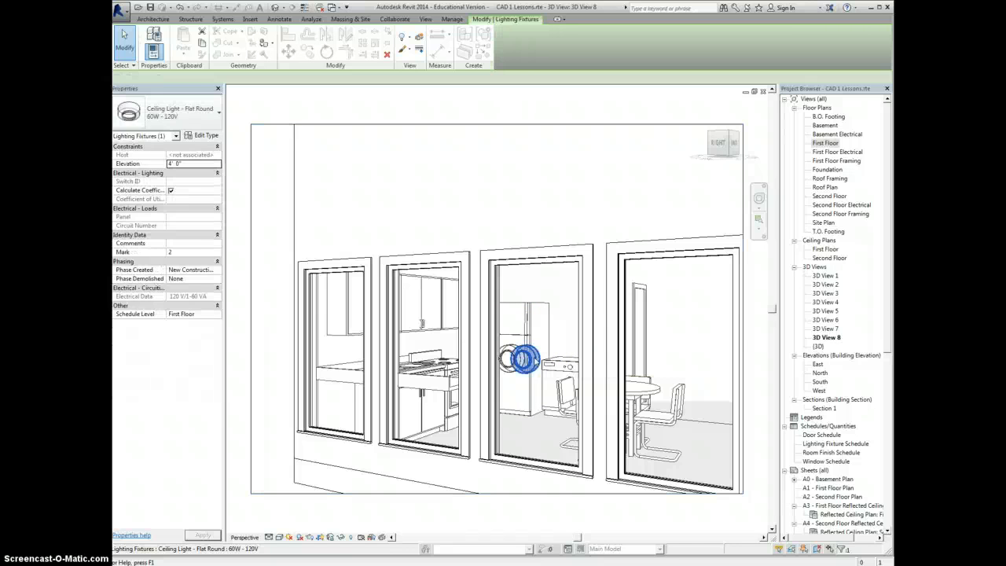
key("Delete")
left_click(516, 353)
key("Delete")
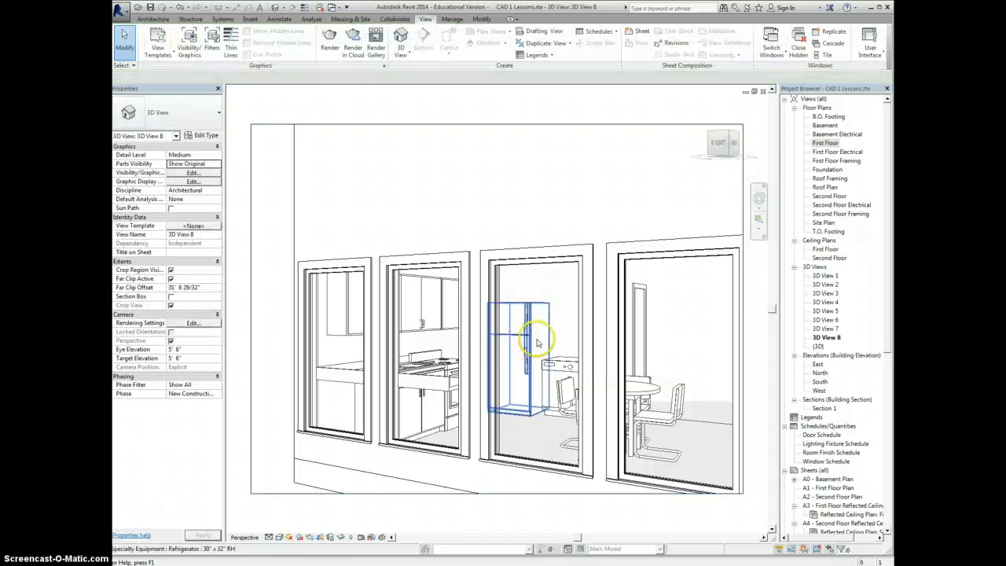
left_click(716, 160)
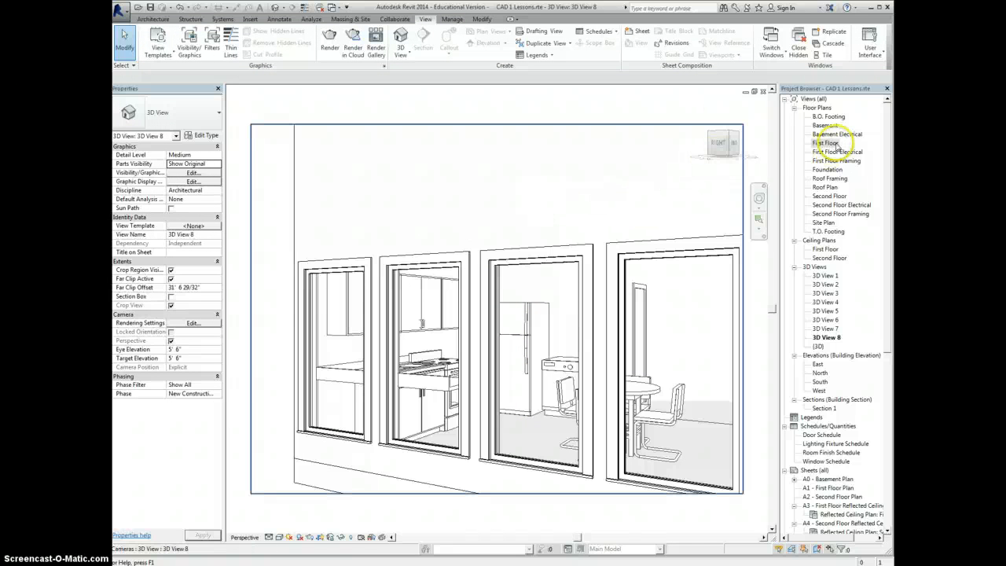
Open the First Floor ceiling plan and filter a selection of the whole building to check which element categories it contains
double_click(821, 249)
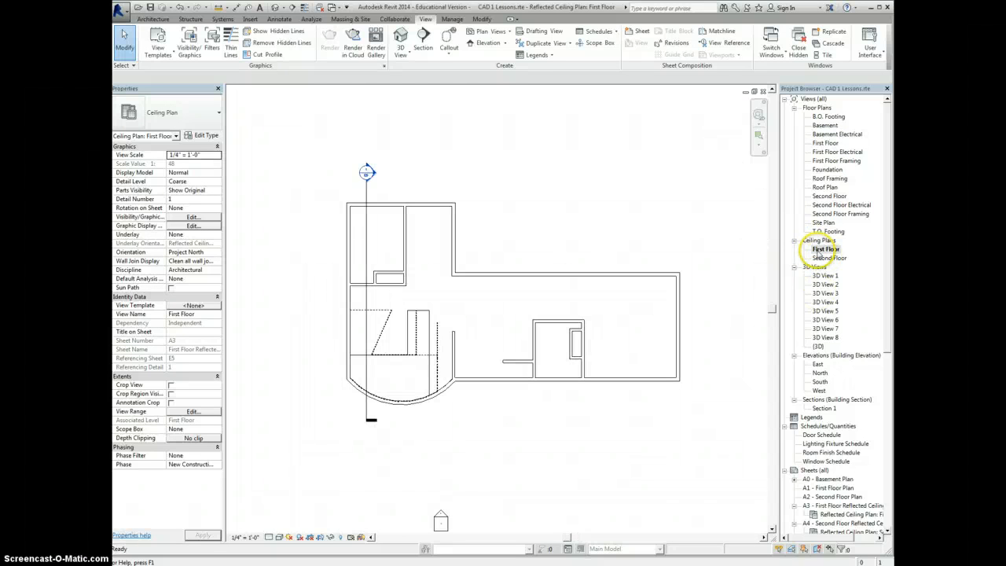
scroll(635, 308, "up", 2)
scroll(635, 308, "down", 1)
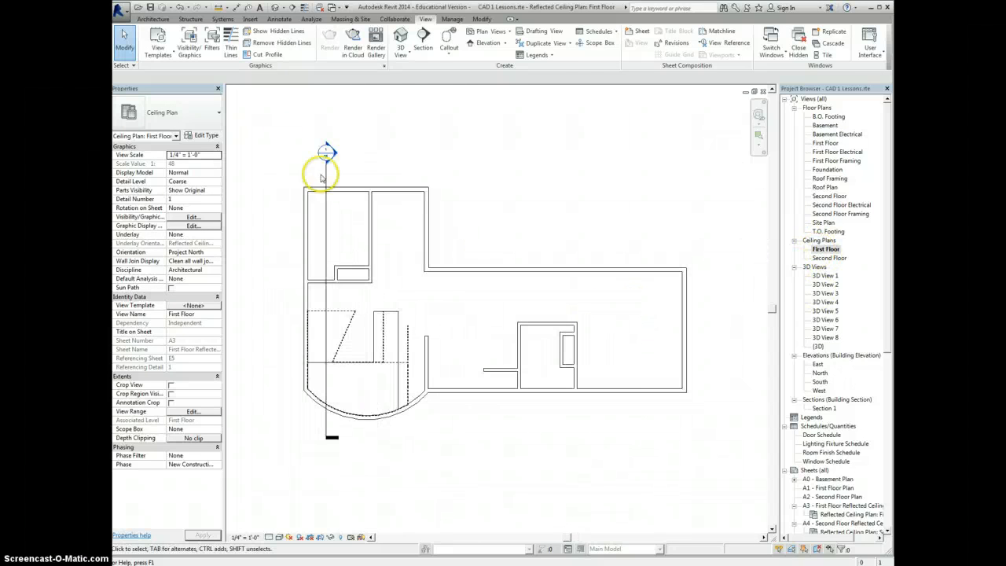
left_click_drag(278, 145, 729, 440)
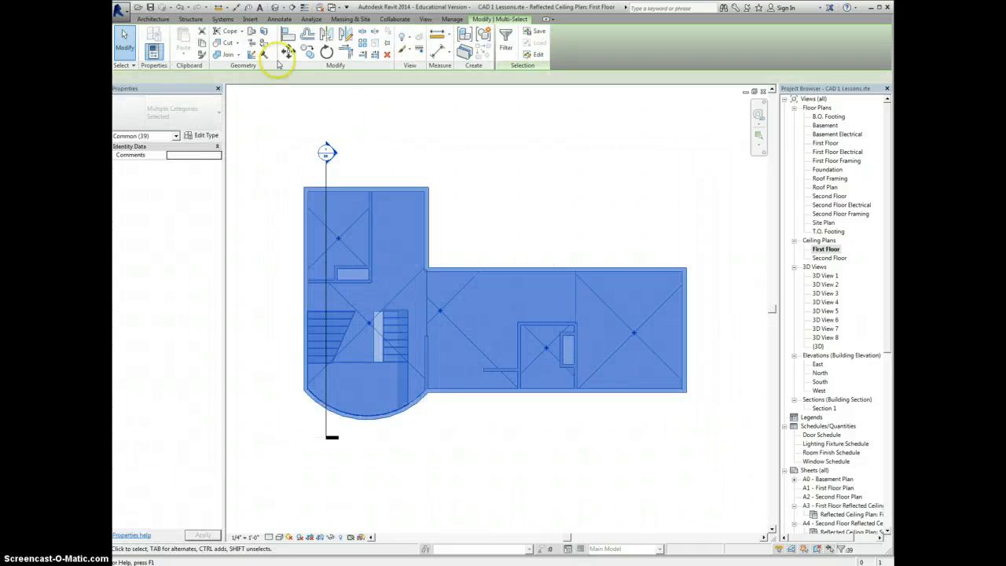
left_click(501, 41)
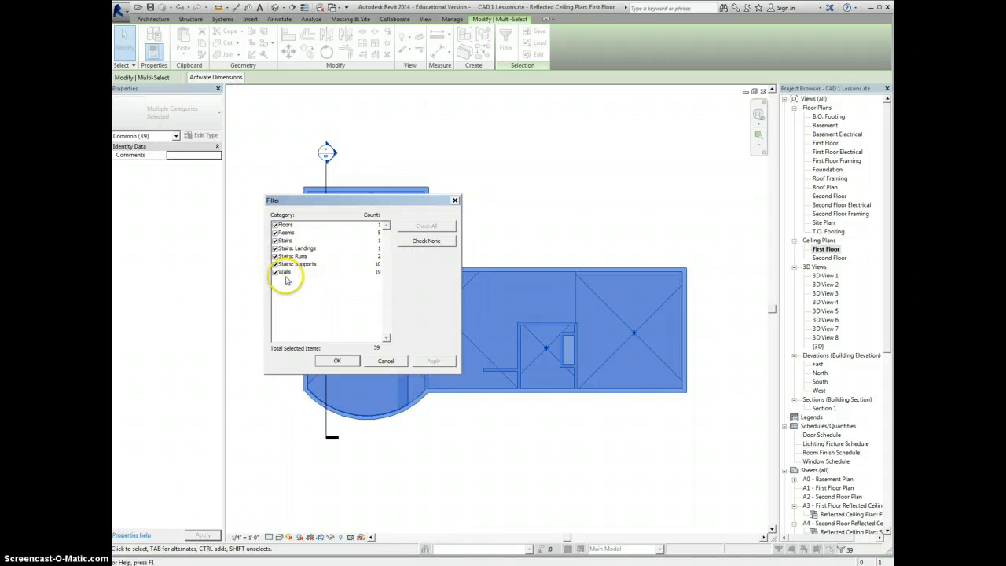
left_click(385, 360)
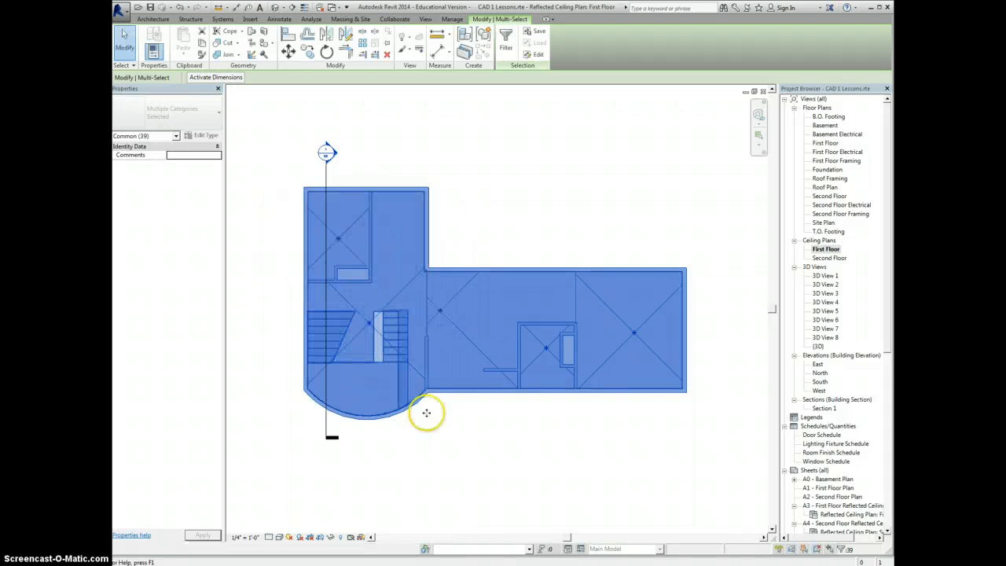
left_click(516, 210)
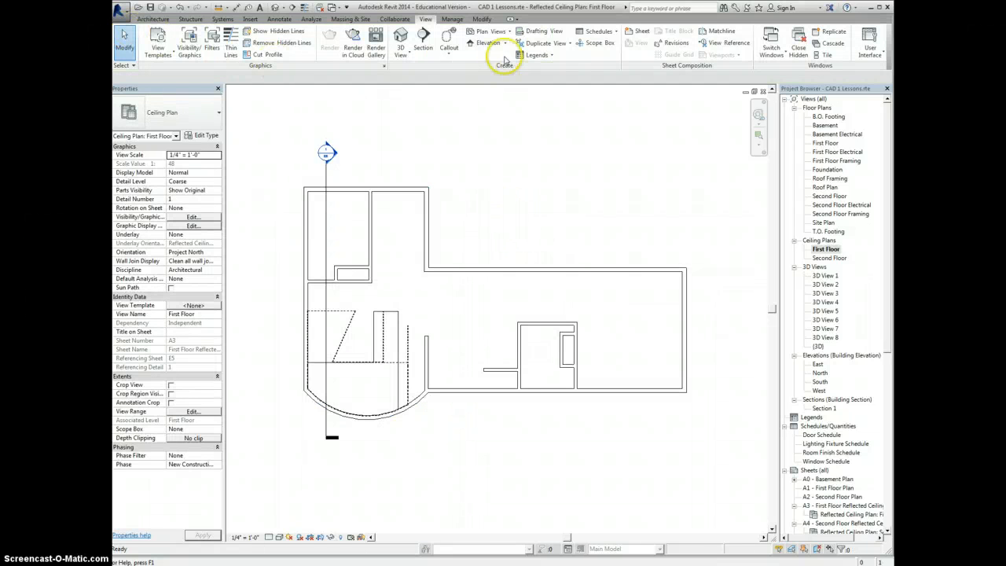
Place an automatic GWB on Metal Stud ceiling at 8' 0" over the first floor's main wall-bounded area
left_click(148, 19)
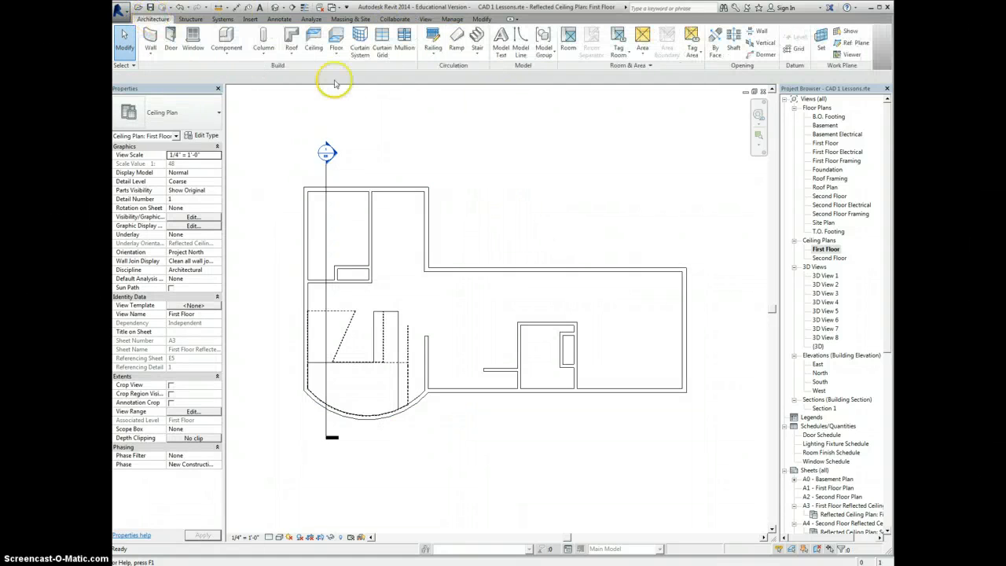
left_click(307, 35)
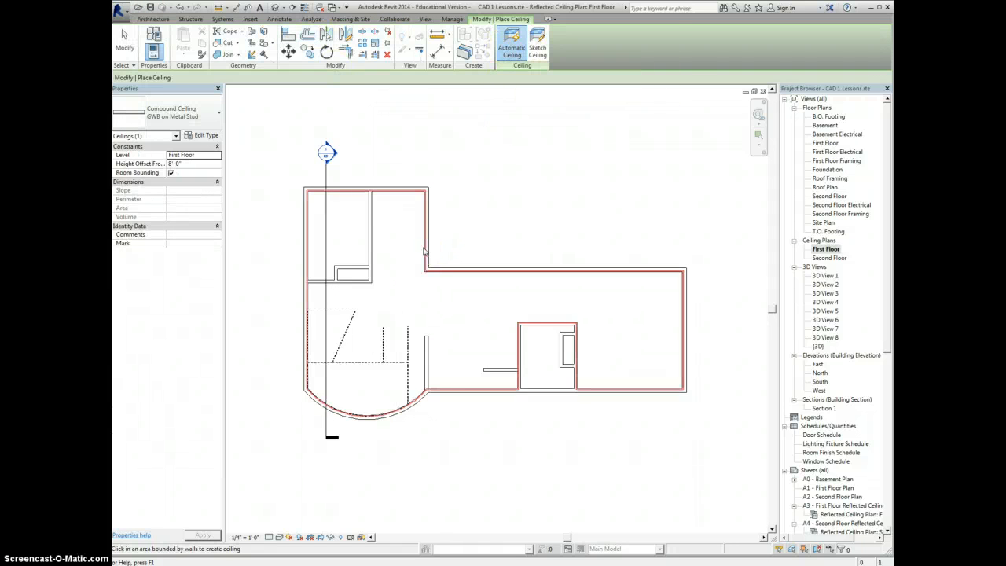
right_click(461, 195)
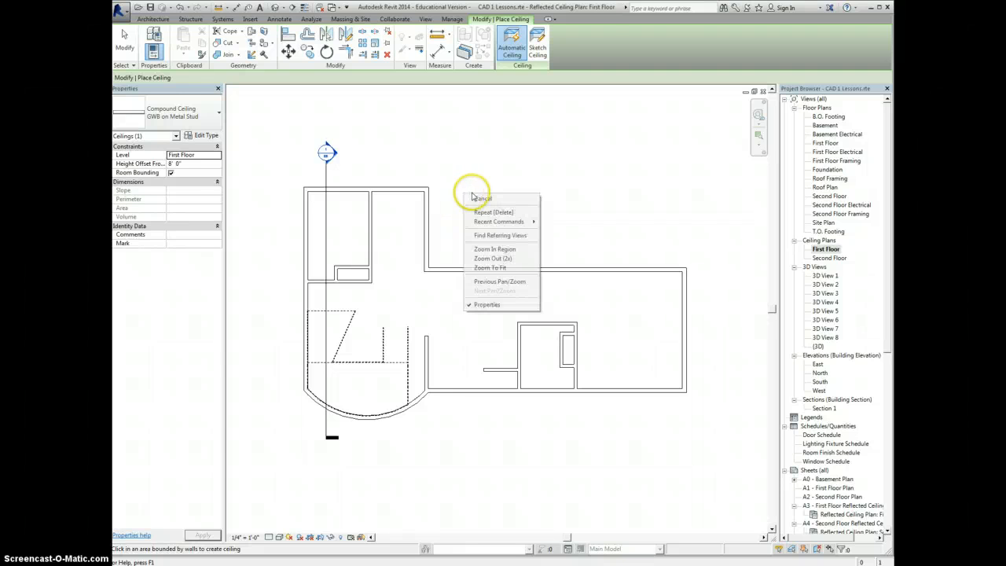
left_click(475, 200)
Select the whole first-floor ceiling plan again and check the filter categories for the new ceiling, then clear the selection
left_click_drag(281, 137, 696, 468)
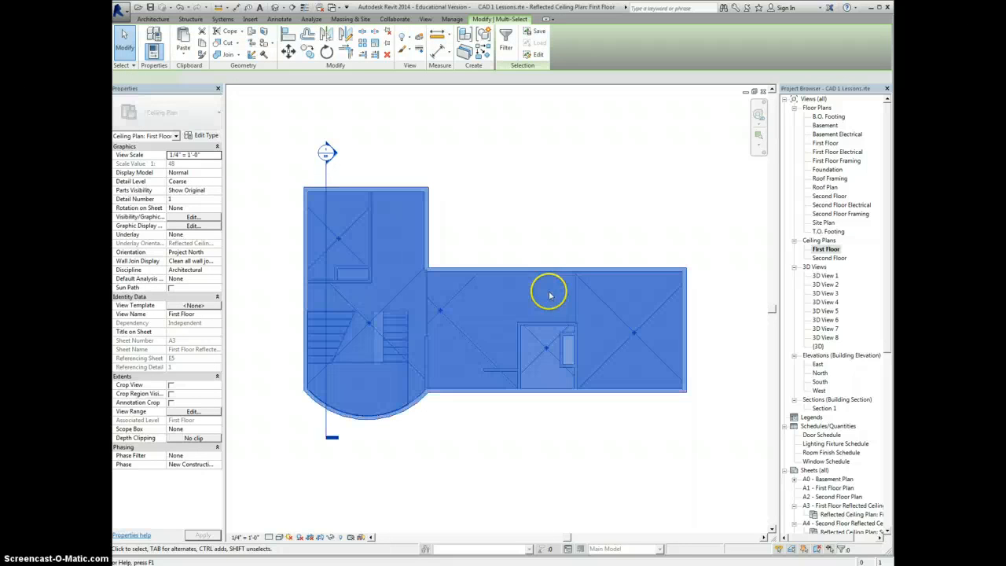
left_click(503, 46)
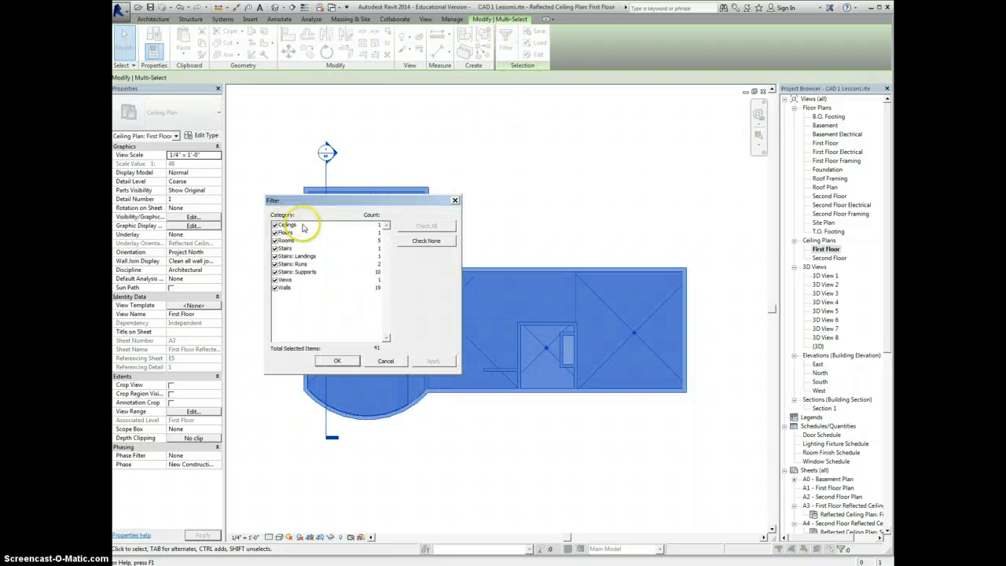
left_click(401, 360)
left_click(522, 209)
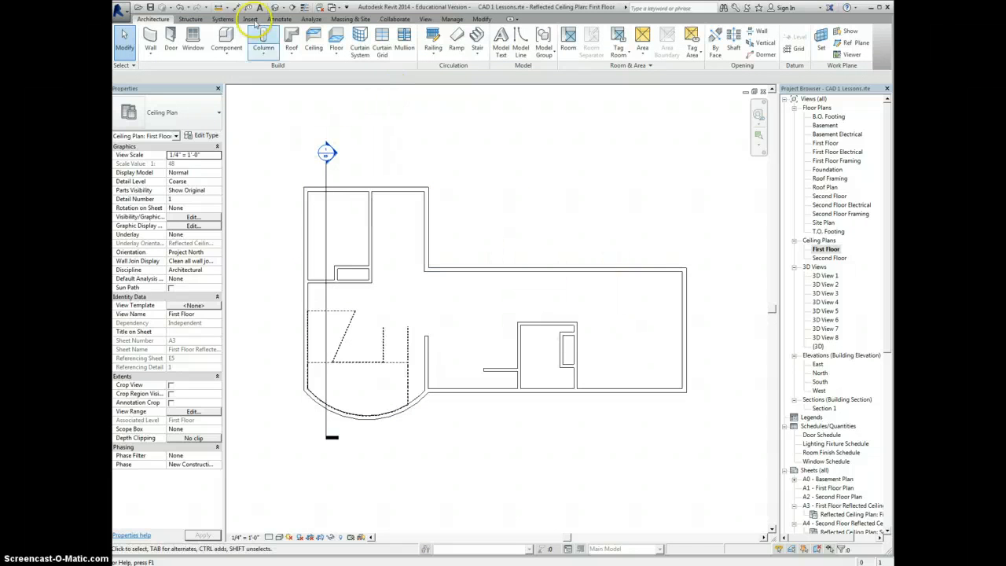
Place a row of three Pendant Light - Disk 100W - 277V fixtures along the lower side of the kitchen ceiling
left_click(224, 36)
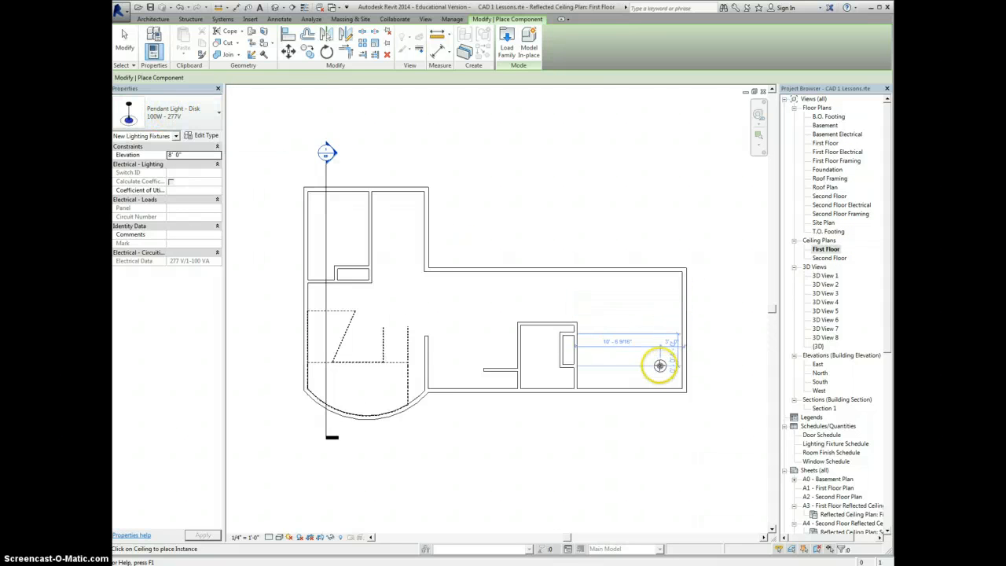
left_click(660, 366)
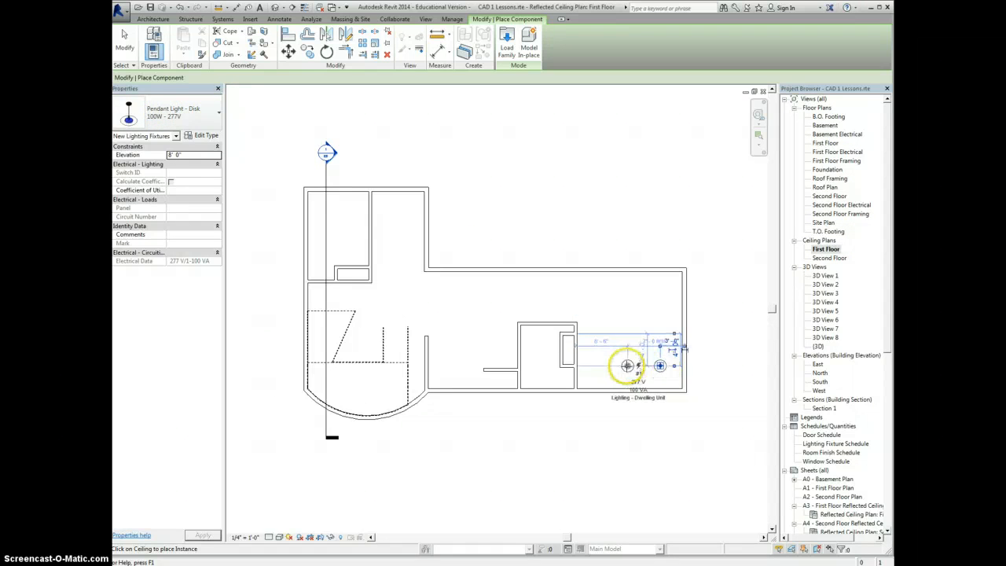
left_click(623, 366)
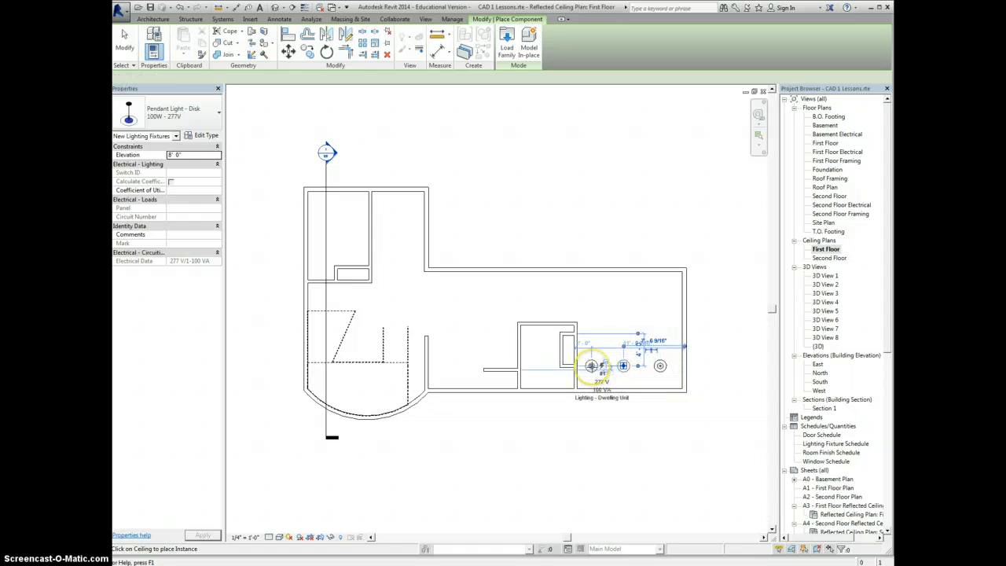
left_click(591, 365)
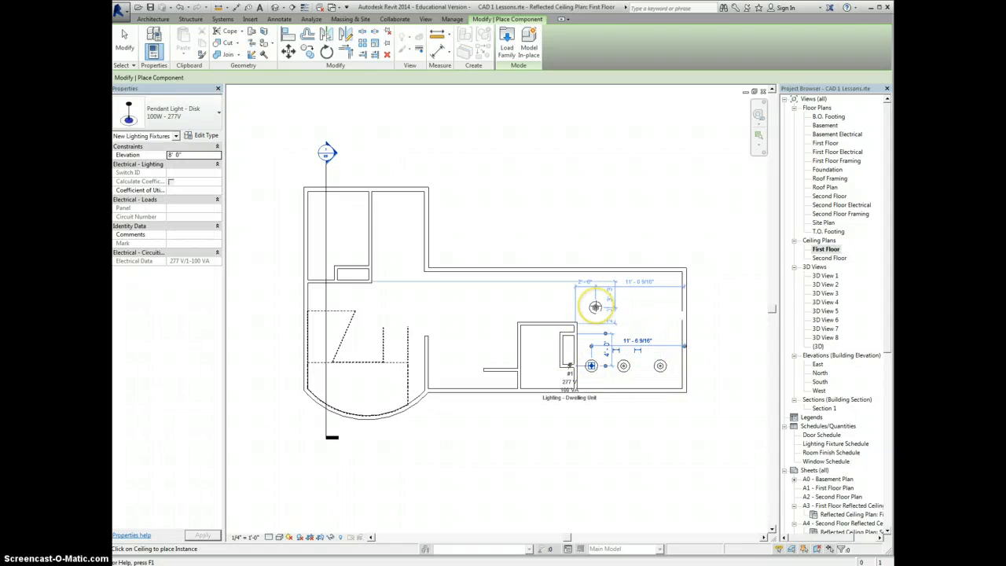
Add a second row of three disk pendant lights along the upper side of the kitchen ceiling and finish placing components
left_click(596, 306)
left_click(596, 306)
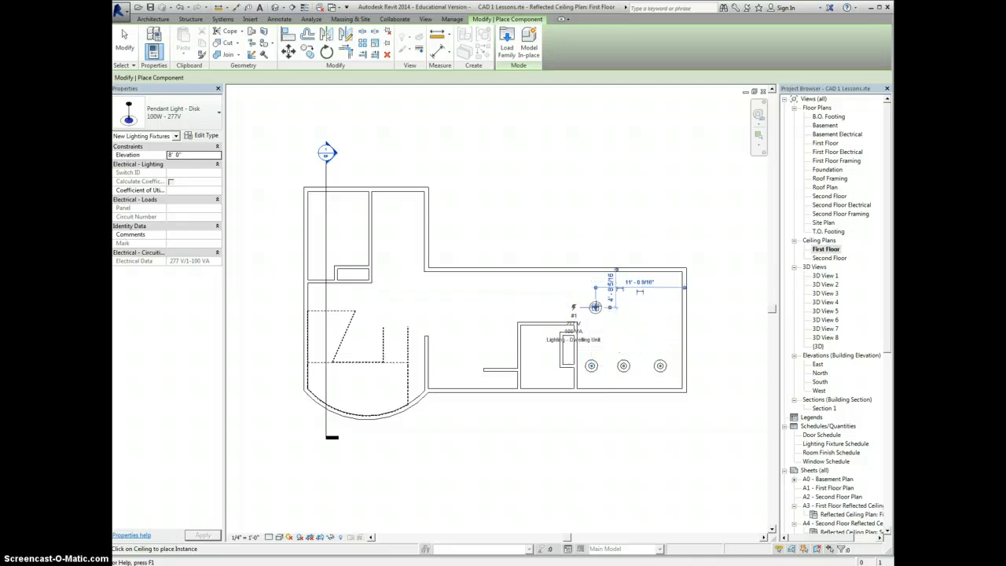
left_click(631, 307)
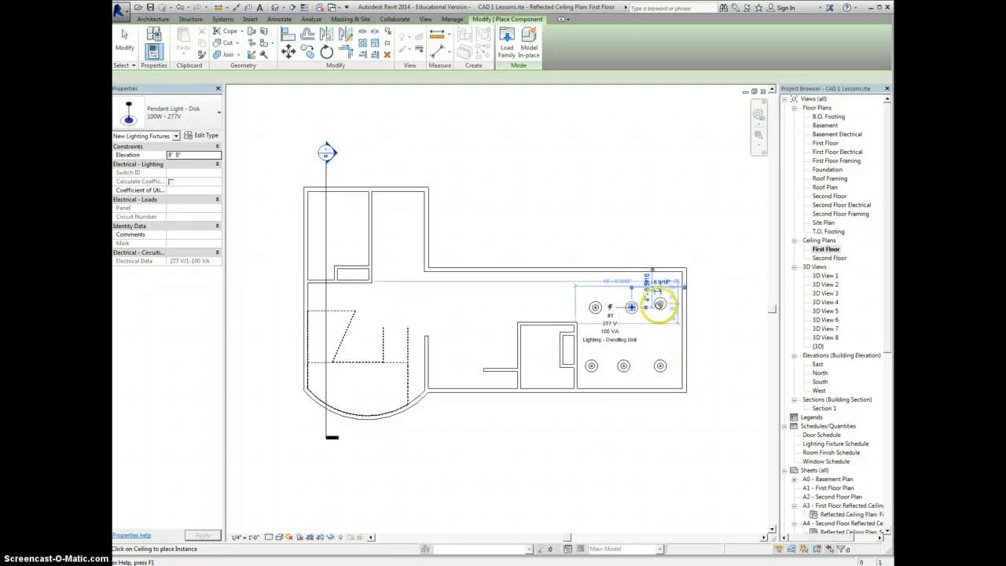
left_click(664, 306)
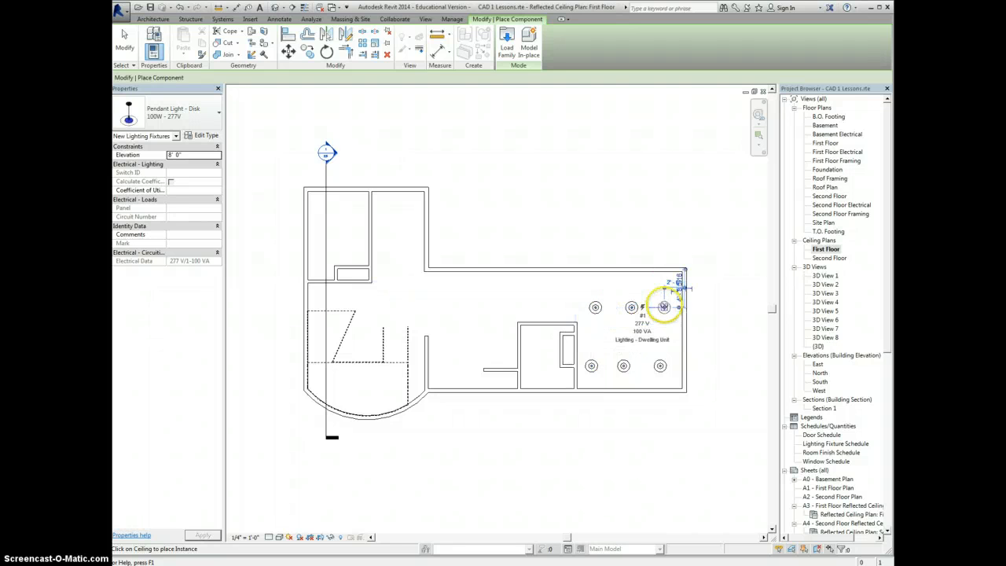
right_click(610, 214)
left_click(623, 220)
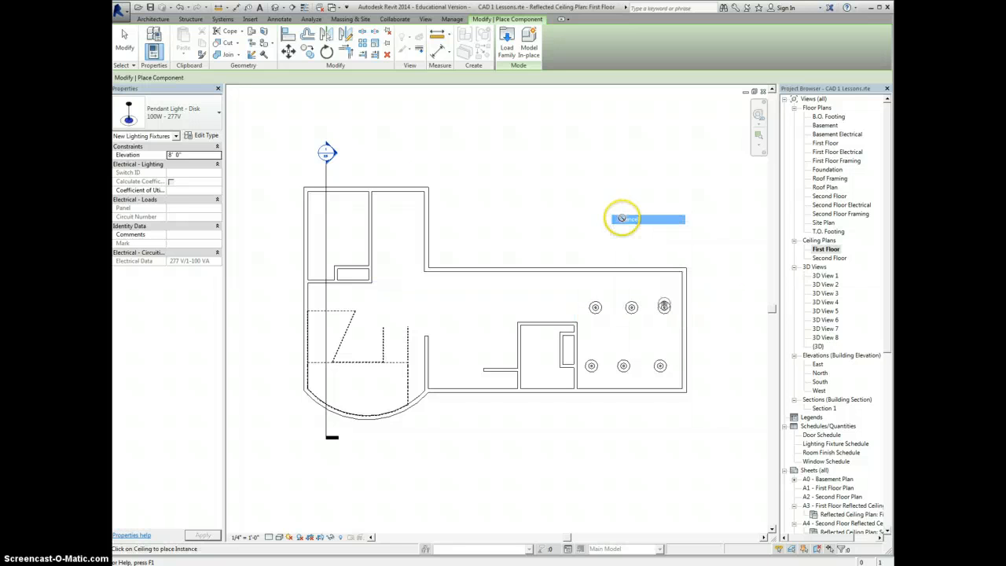
left_click(660, 285)
right_click(662, 231)
left_click(673, 232)
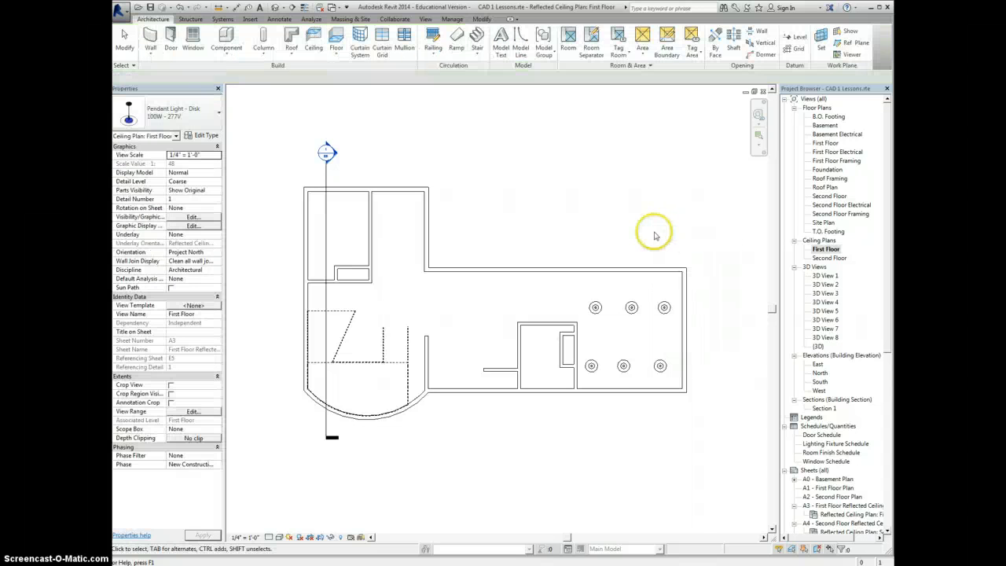
Line up the three lower pendant lights in one straight row, each directly beneath its counterpart in the upper row
left_click(660, 367)
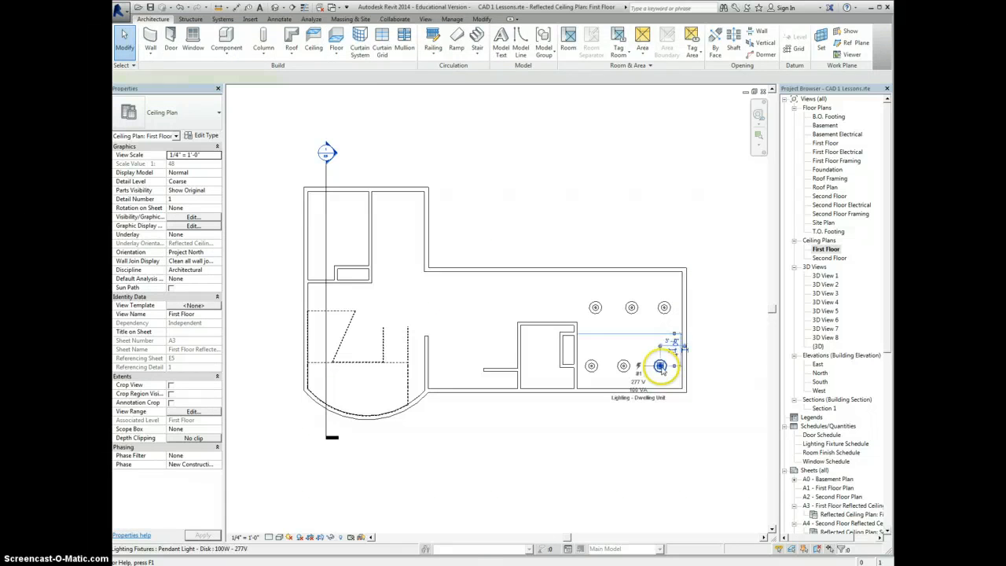
left_click_drag(671, 367, 666, 306)
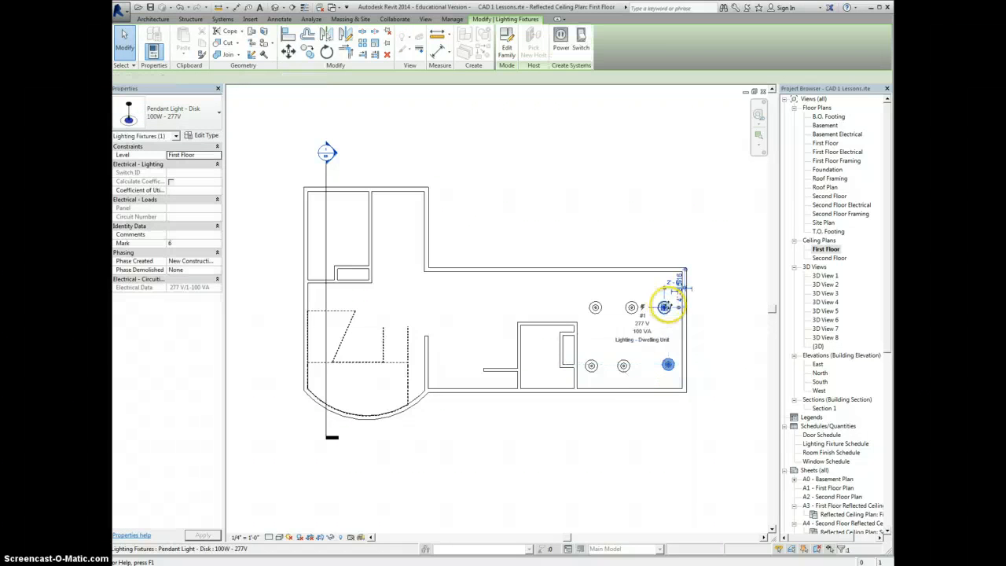
left_click(667, 364)
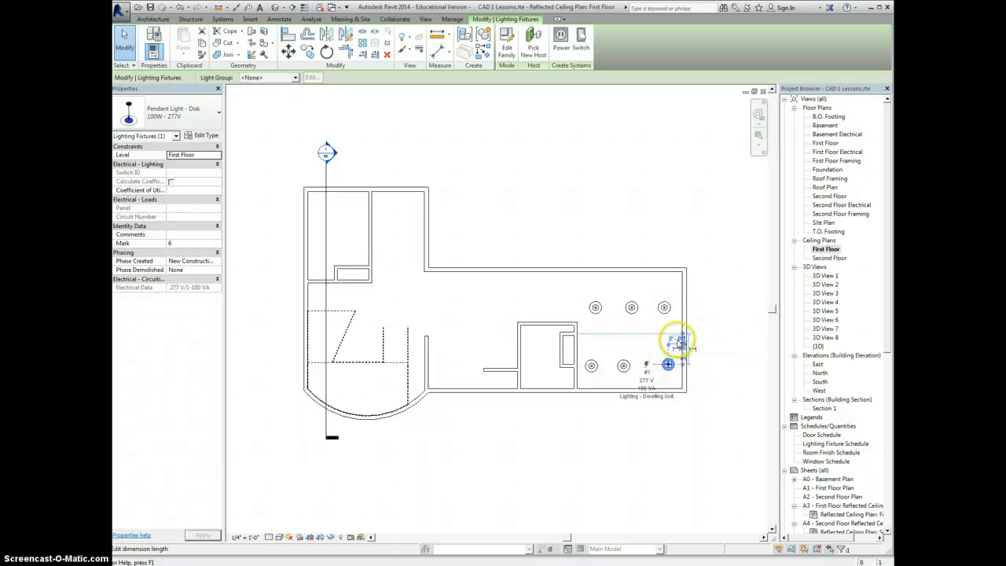
scroll(676, 339, "up", 3)
left_click(644, 343)
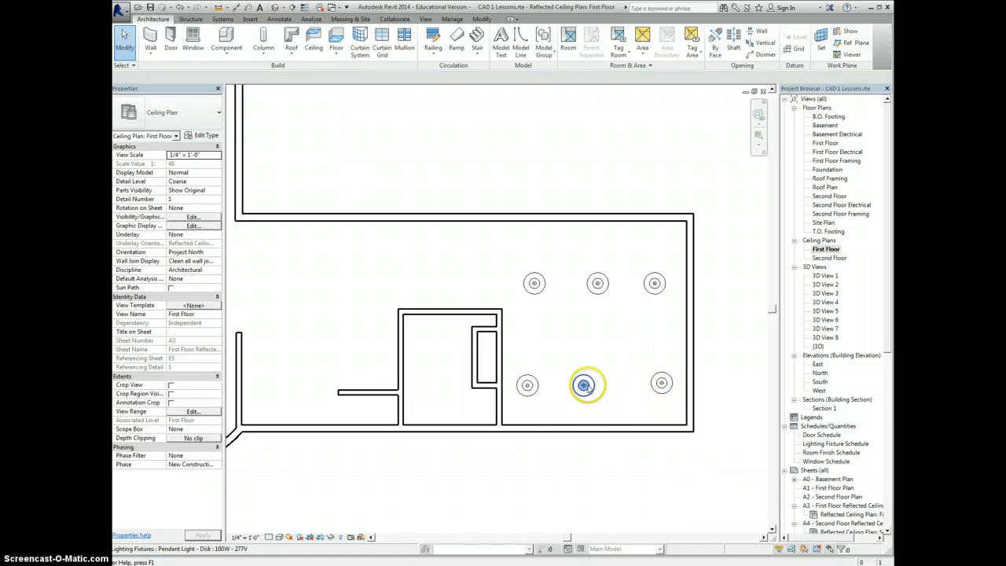
left_click_drag(587, 387, 601, 384)
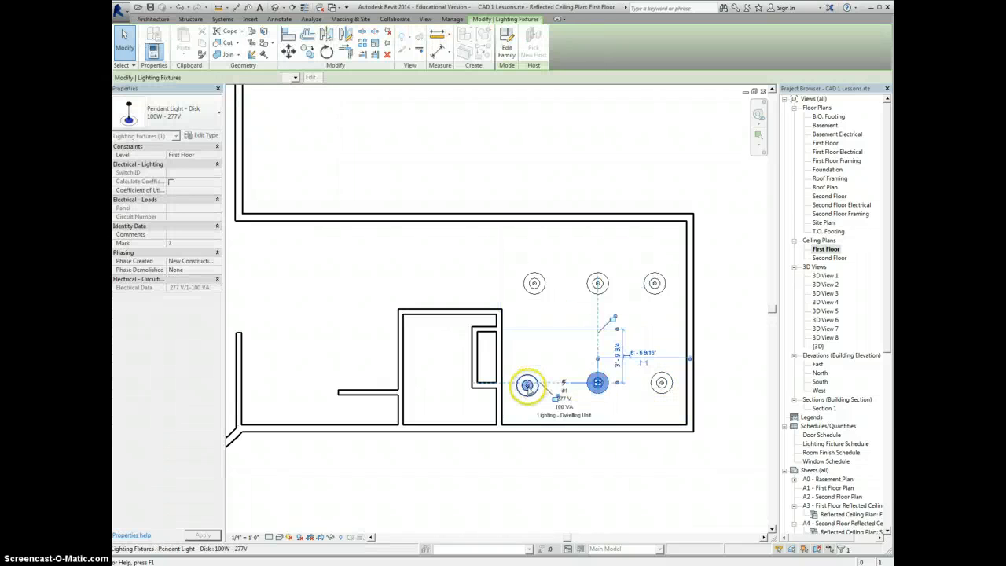
mouse_move(528, 385)
left_mouse_down()
mouse_move(540, 391)
mouse_move(531, 383)
left_mouse_up()
scroll(660, 383, "up", 2)
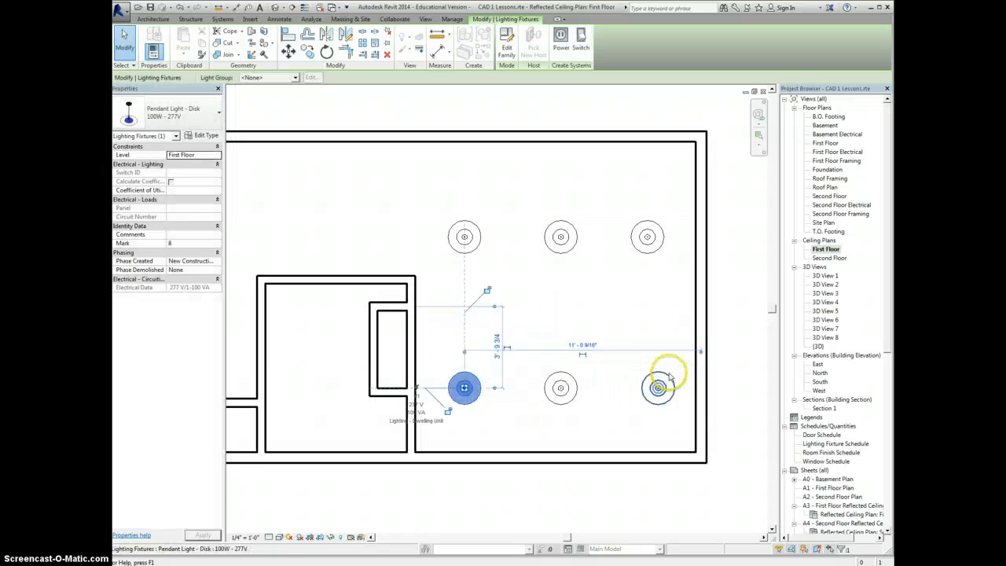
left_click(659, 386)
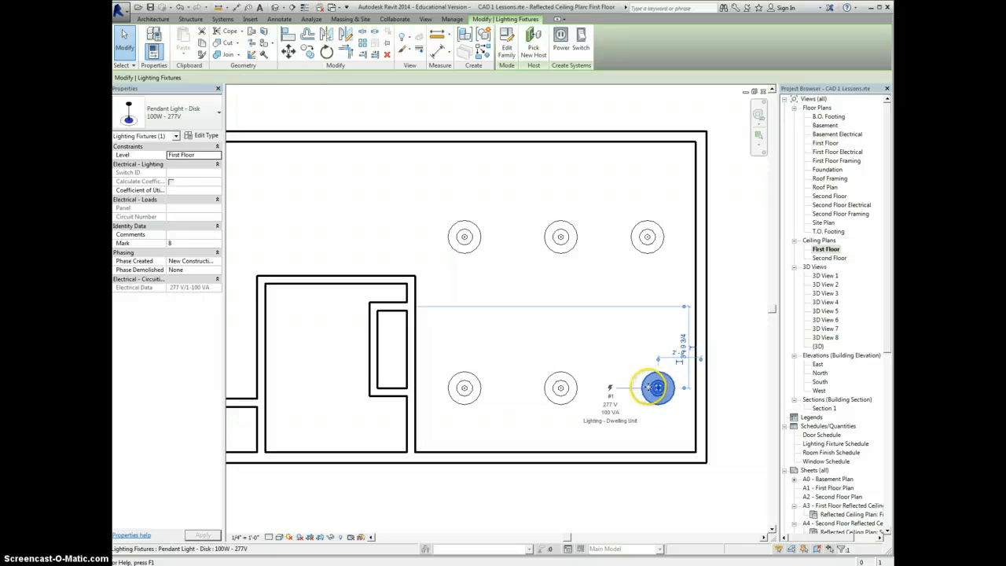
left_click_drag(656, 388, 647, 388)
left_click(722, 325)
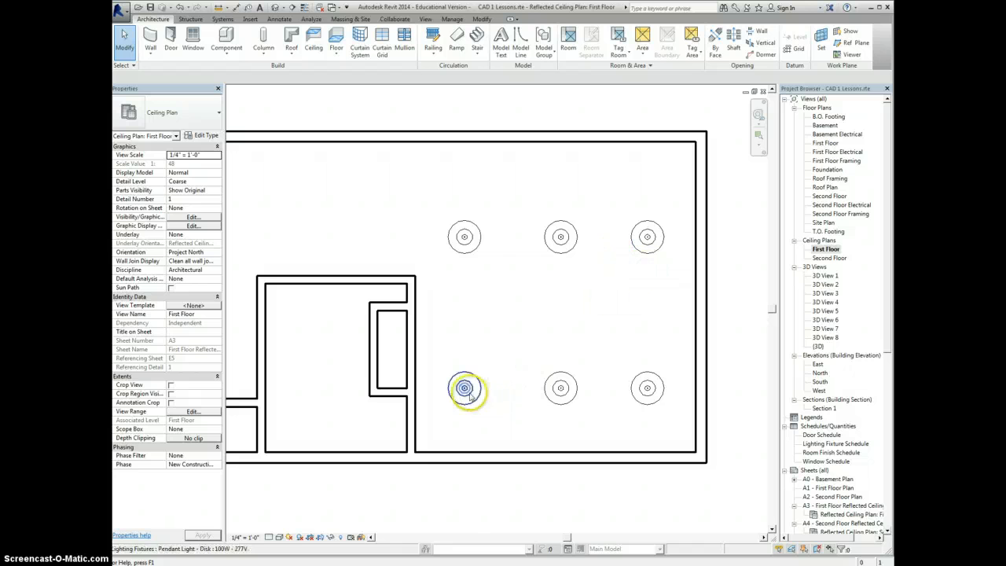
Move the three lower pendant lights up closer to the upper row, keeping them level and aligned in columns
left_click_drag(465, 388, 464, 351)
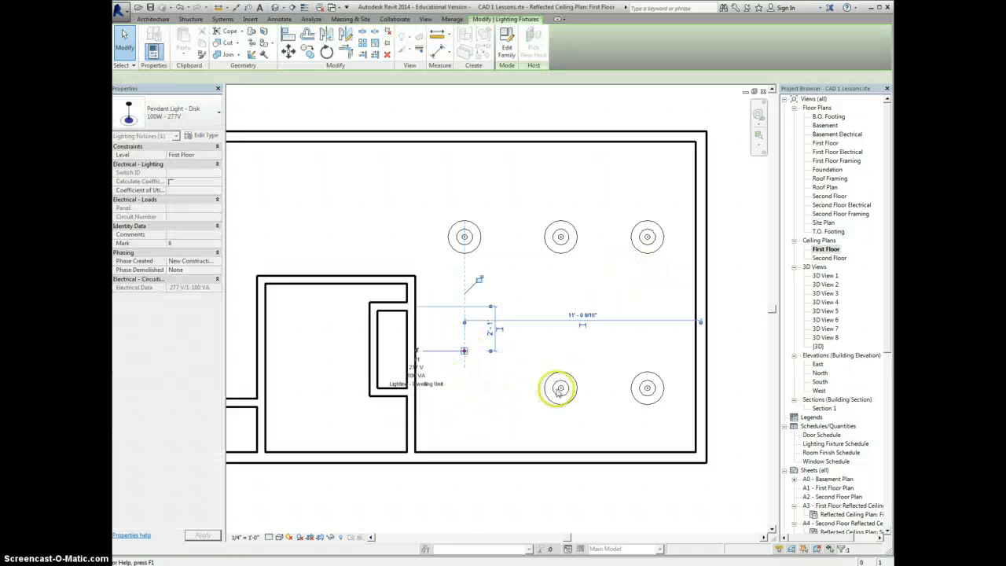
left_click_drag(558, 390, 561, 352)
left_click_drag(646, 387, 650, 355)
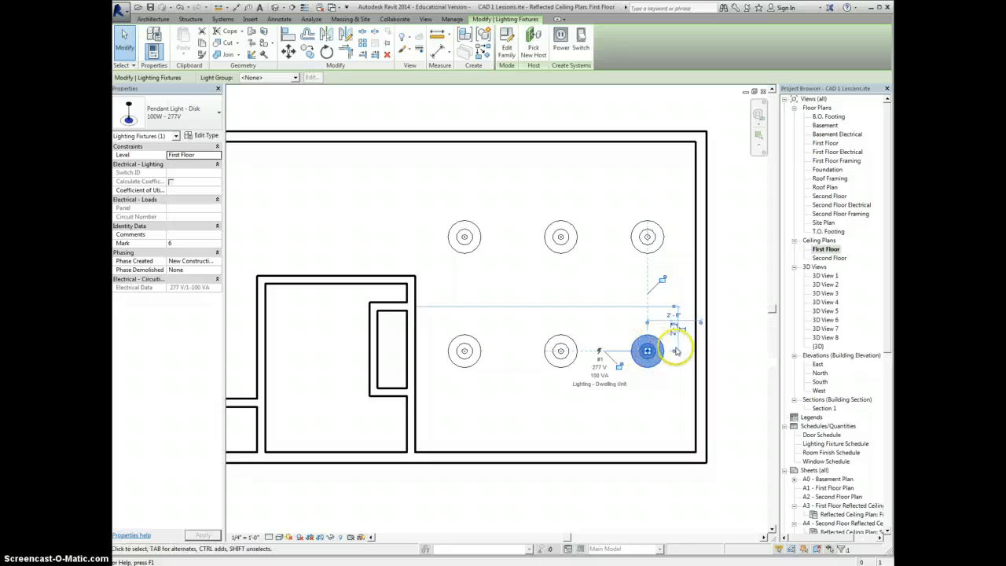
Select all instances of the disk pendant light in the entire project and change their type to 150W - 277V
right_click(647, 351)
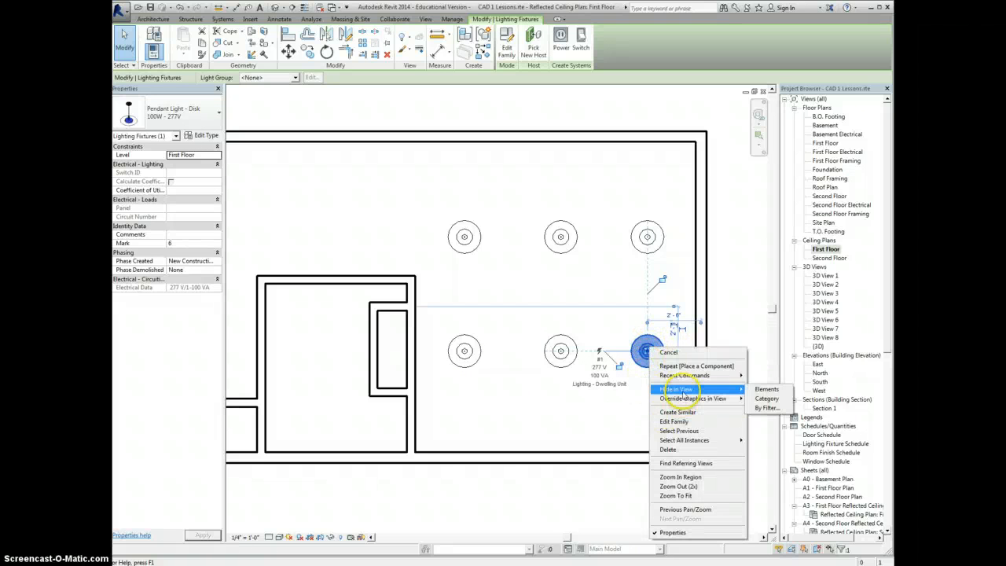
mouse_move(742, 442)
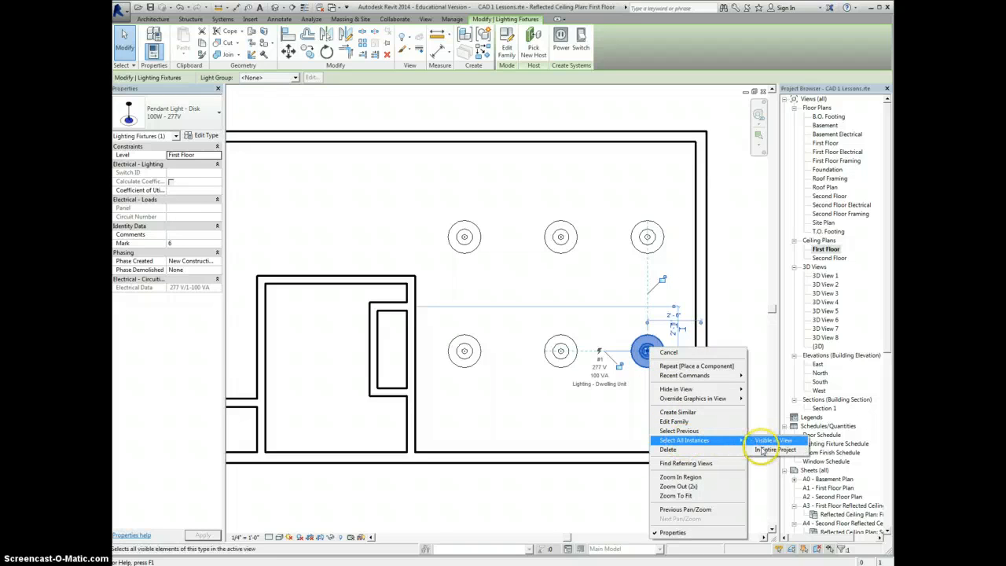
left_click(775, 450)
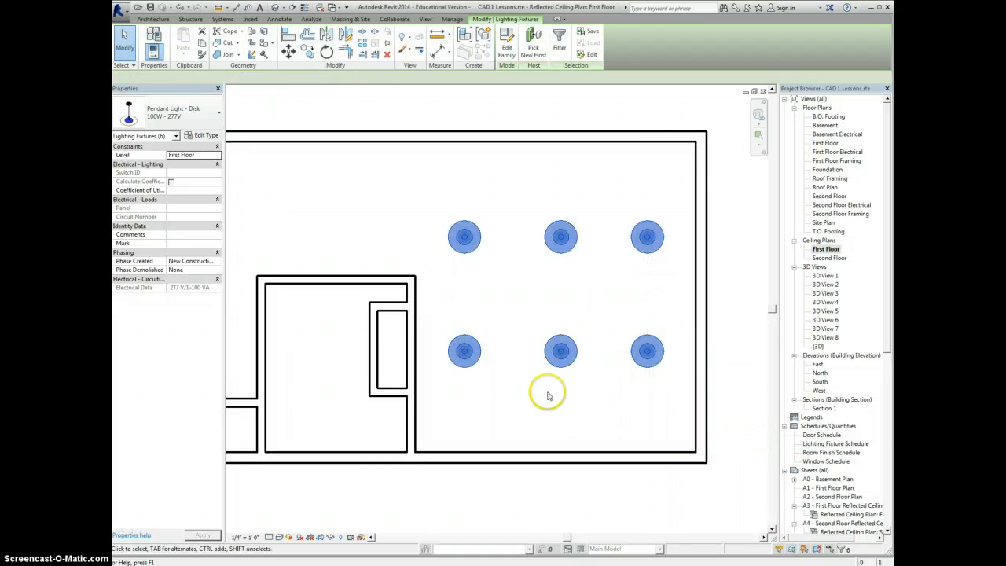
left_click(180, 106)
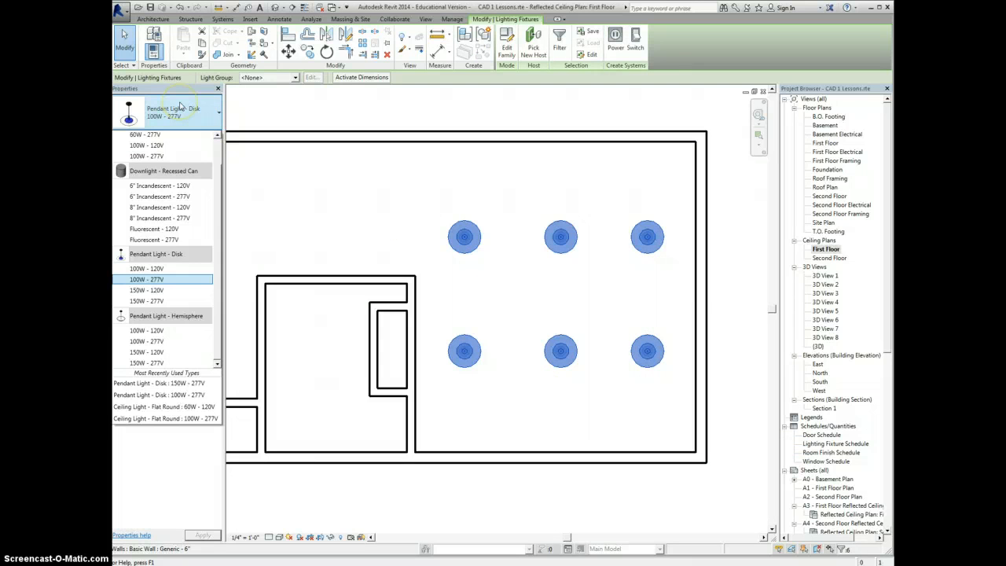
left_click(150, 302)
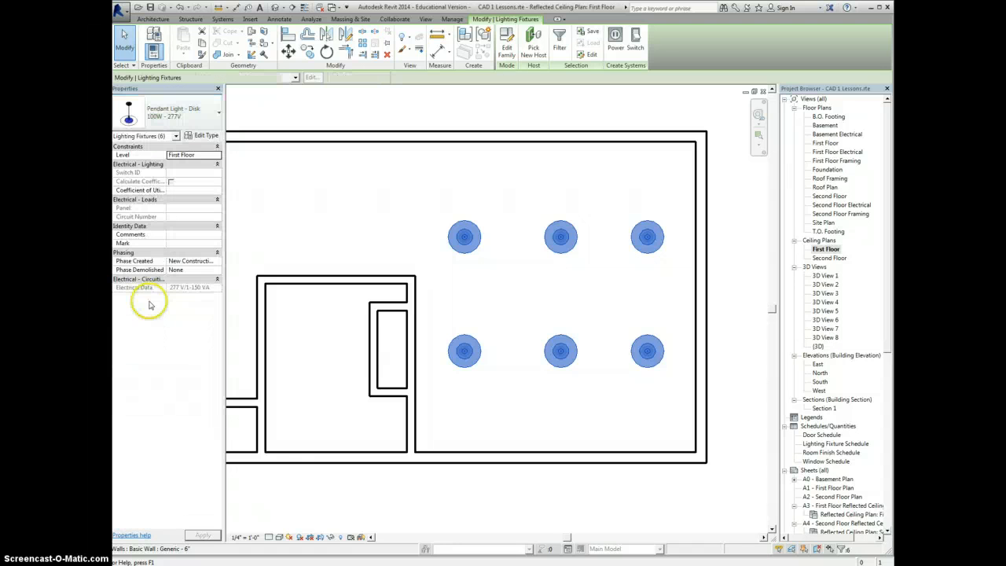
left_click(382, 197)
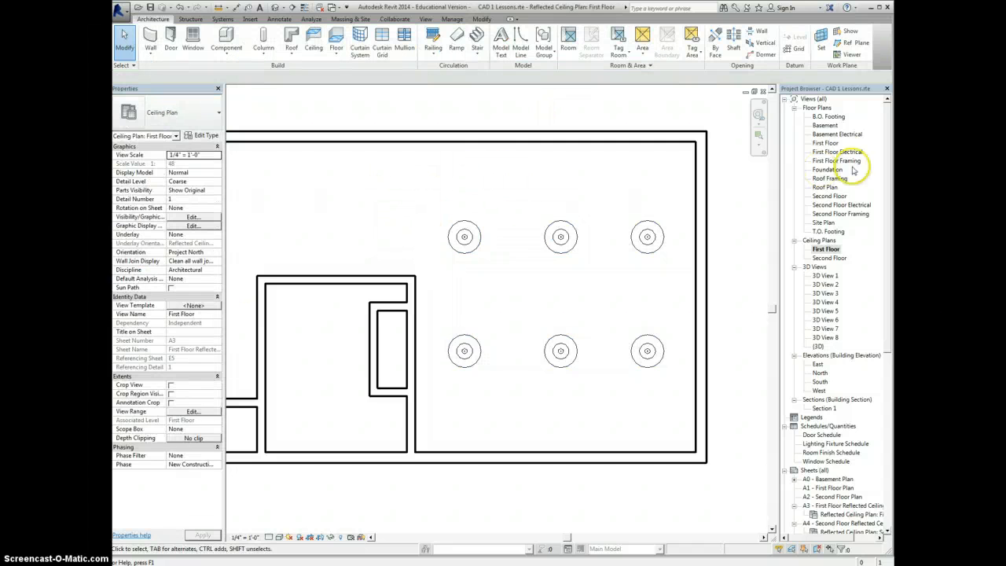
In the First Floor plan, place a camera in the kitchen's upper right corner aimed diagonally past the lower left corner
double_click(826, 143)
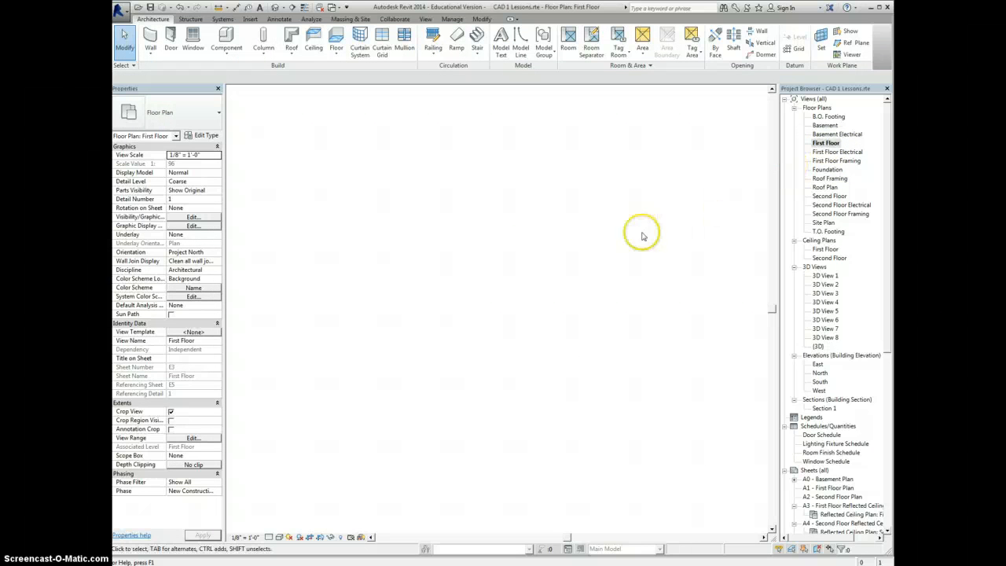
left_click(280, 7)
left_click(290, 31)
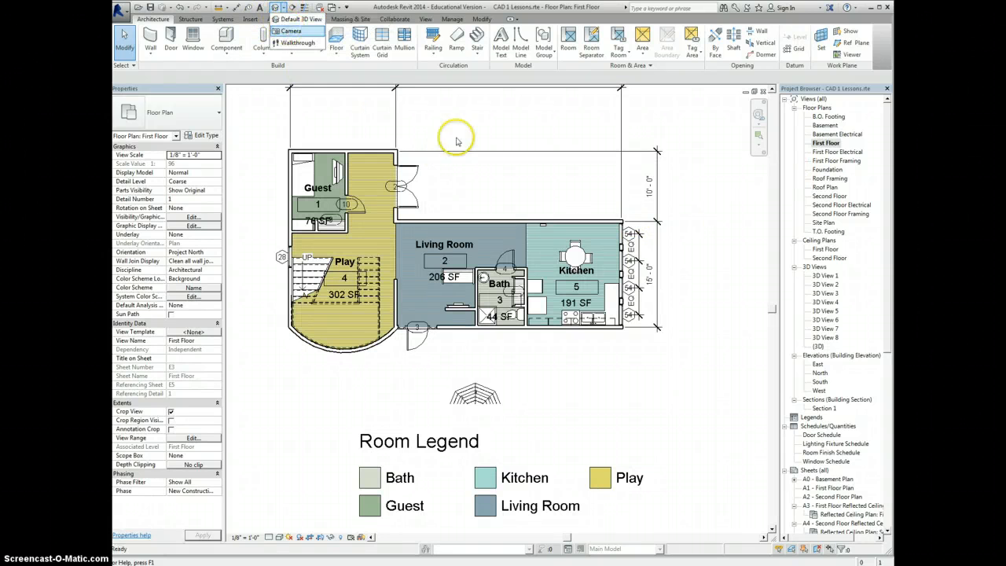
left_click(611, 233)
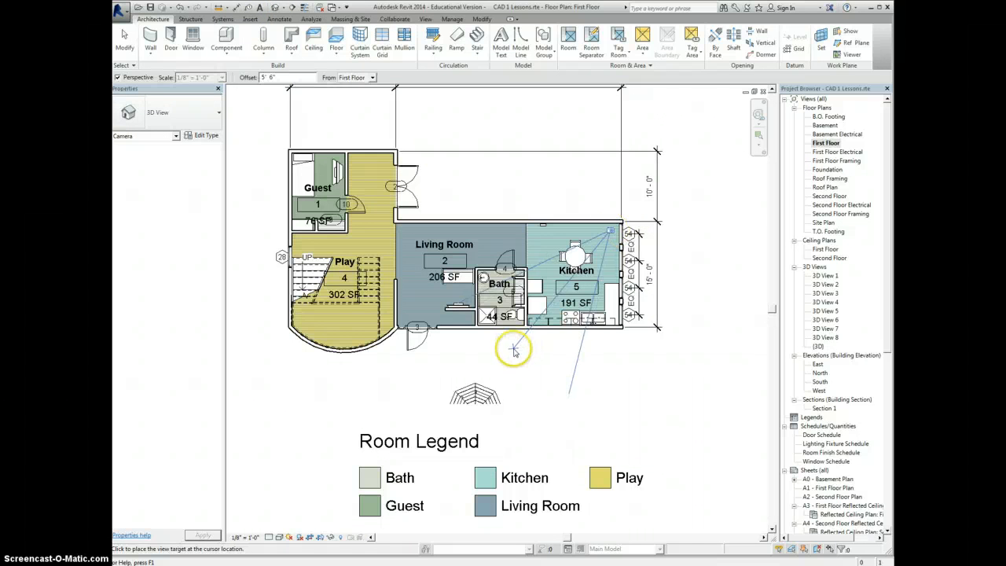
left_click(513, 351)
Enlarge the new camera view's crop region downward and to both sides to include the sink counter, floor, table and chairs
scroll(513, 351, "up", 3)
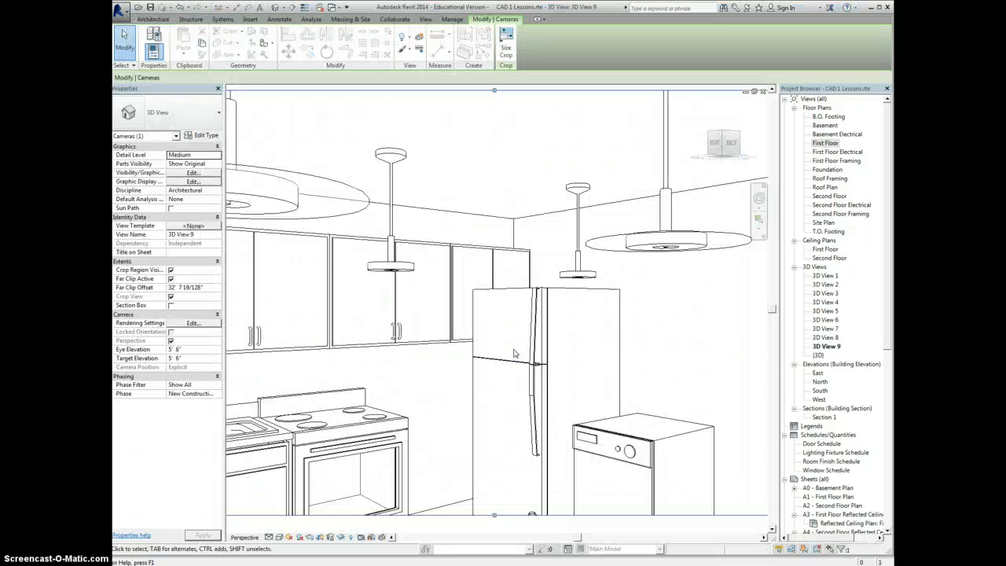
scroll(514, 352, "down", 5)
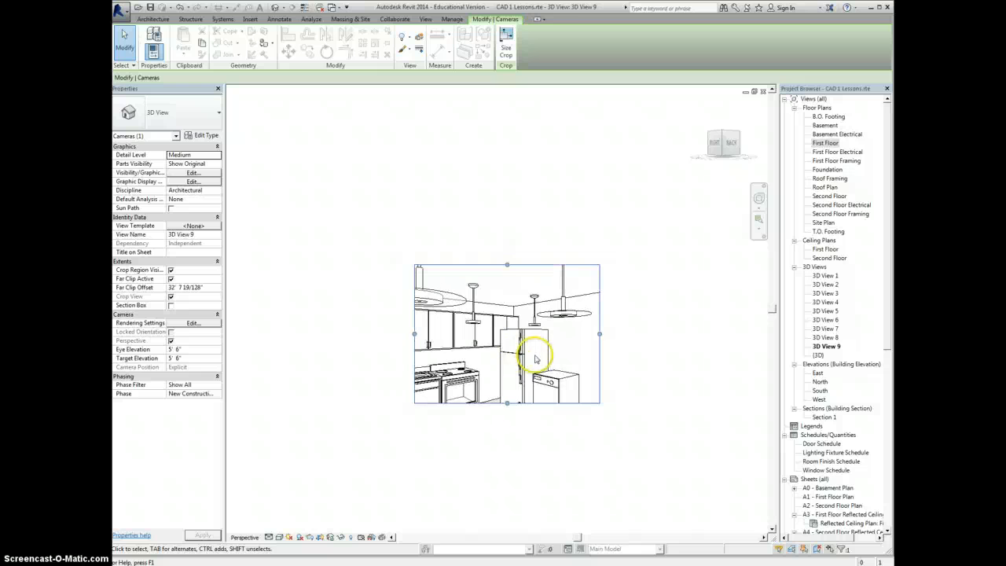
middle_click_drag(538, 359, 540, 322)
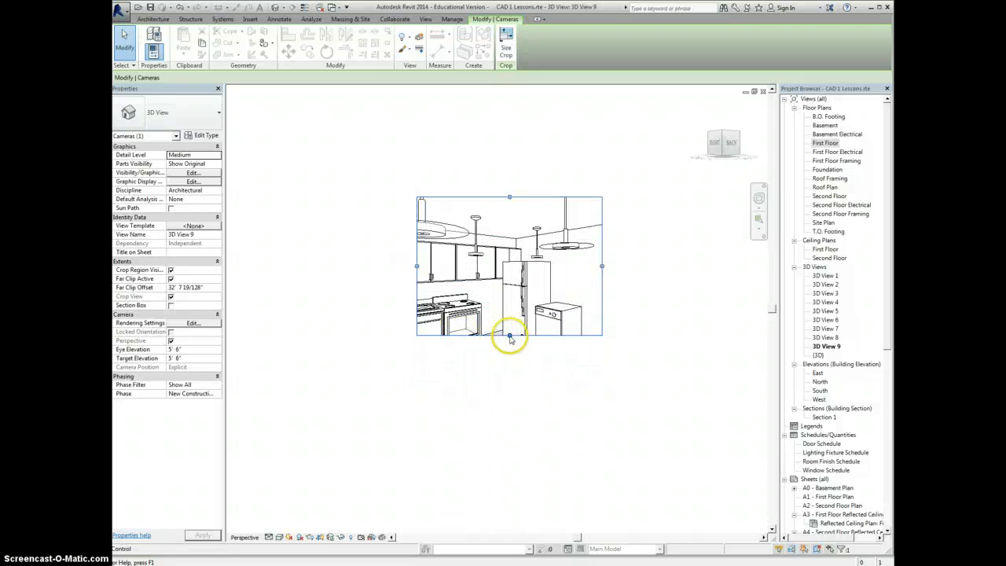
left_click_drag(509, 343, 449, 445)
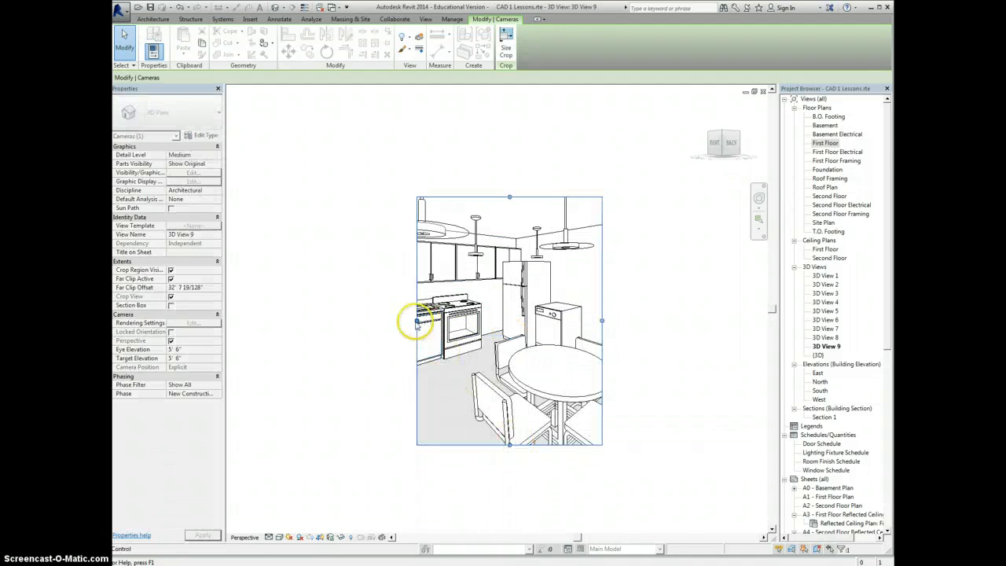
left_click_drag(399, 321, 322, 321)
left_click_drag(461, 445, 462, 507)
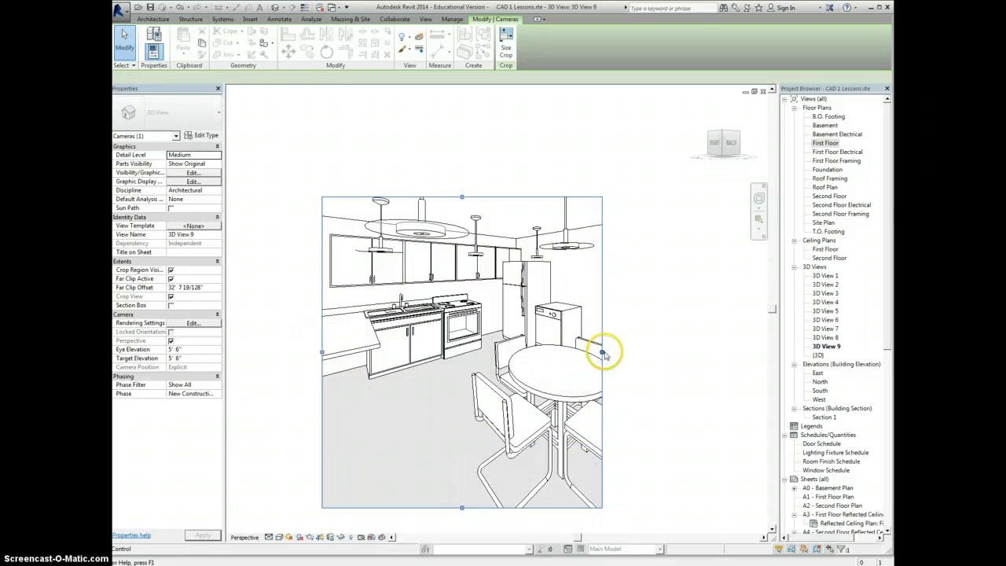
left_click_drag(602, 351, 638, 354)
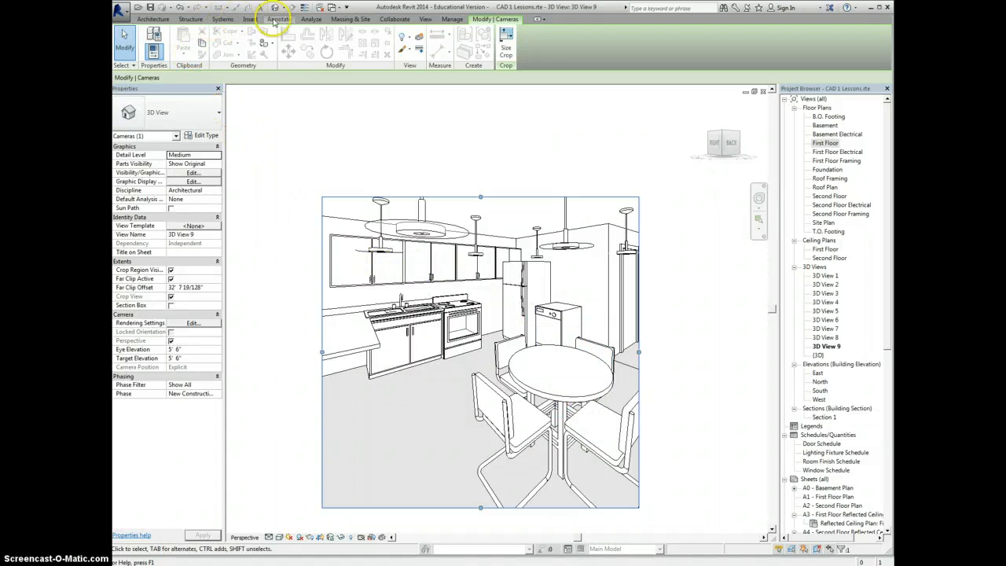
Open the rendering settings for the kitchen camera view
left_click(424, 19)
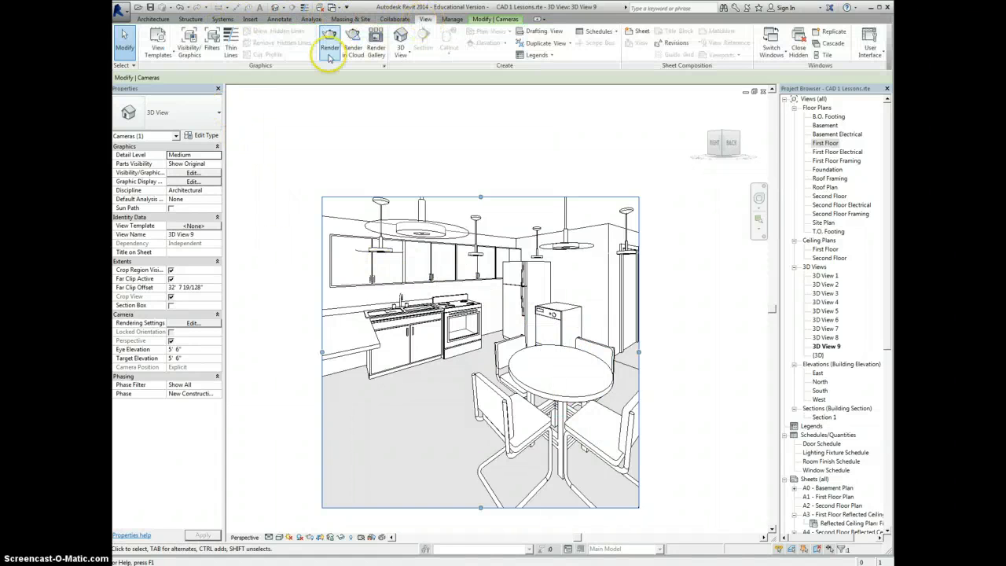
left_click(338, 52)
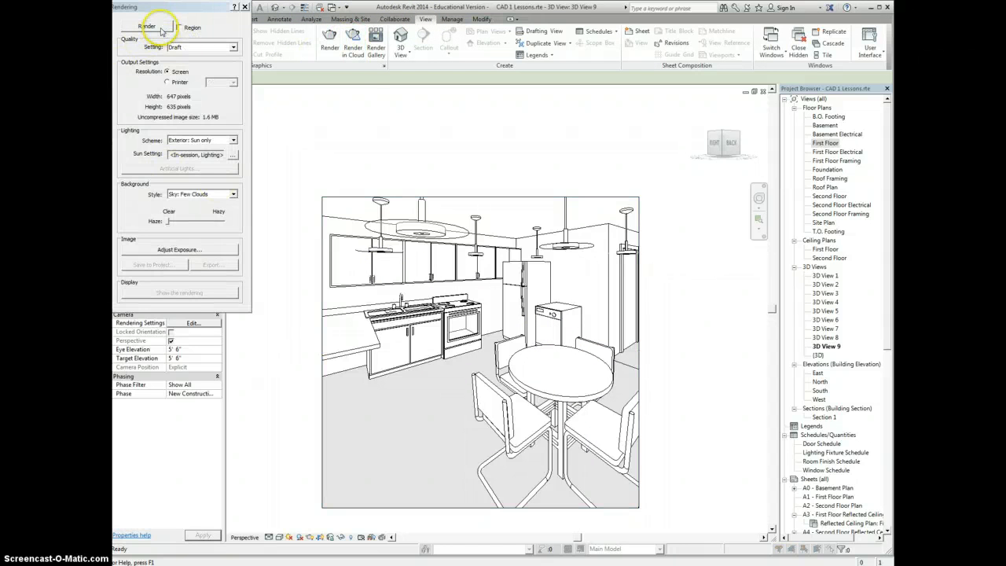
left_click(146, 26)
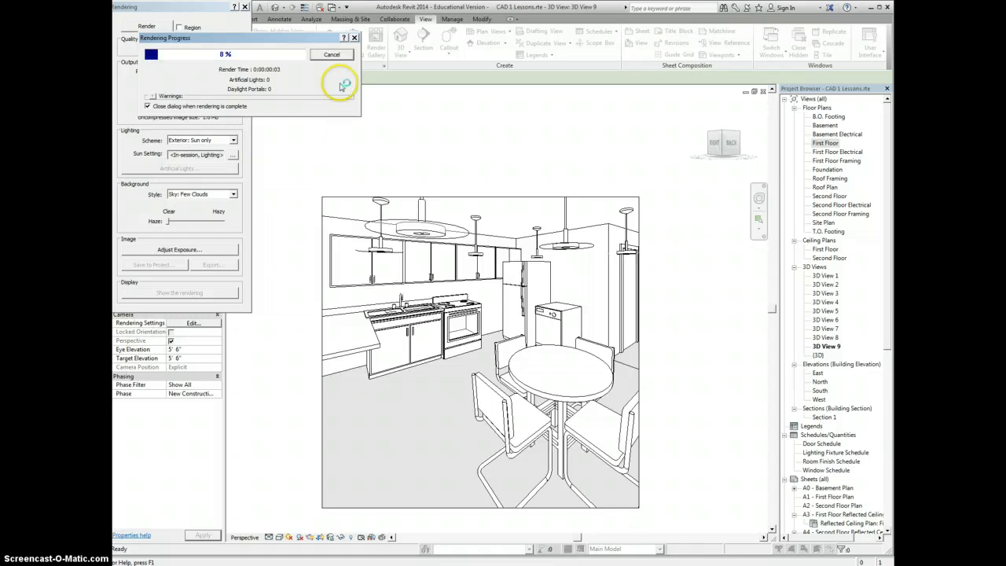
left_click(331, 54)
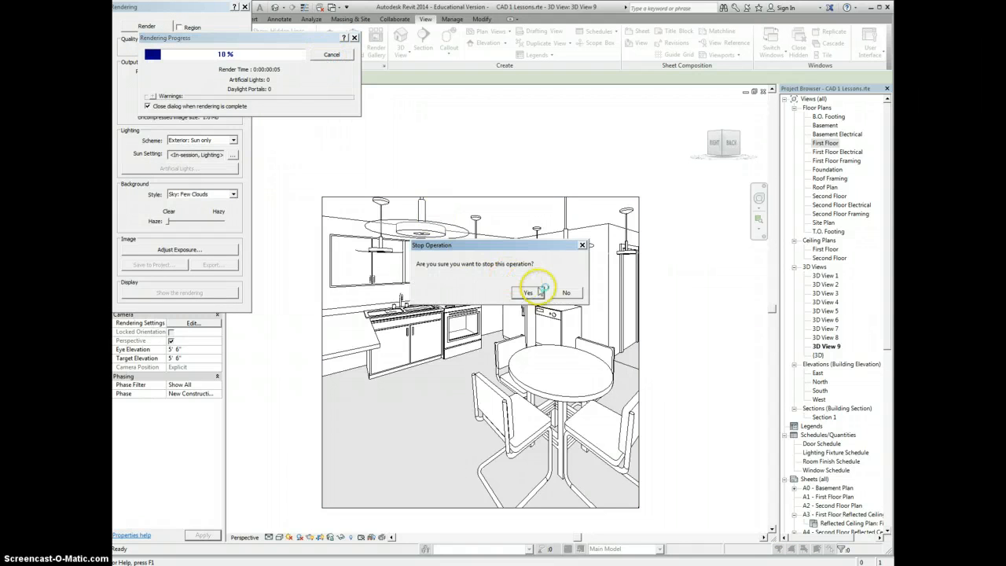
left_click(527, 292)
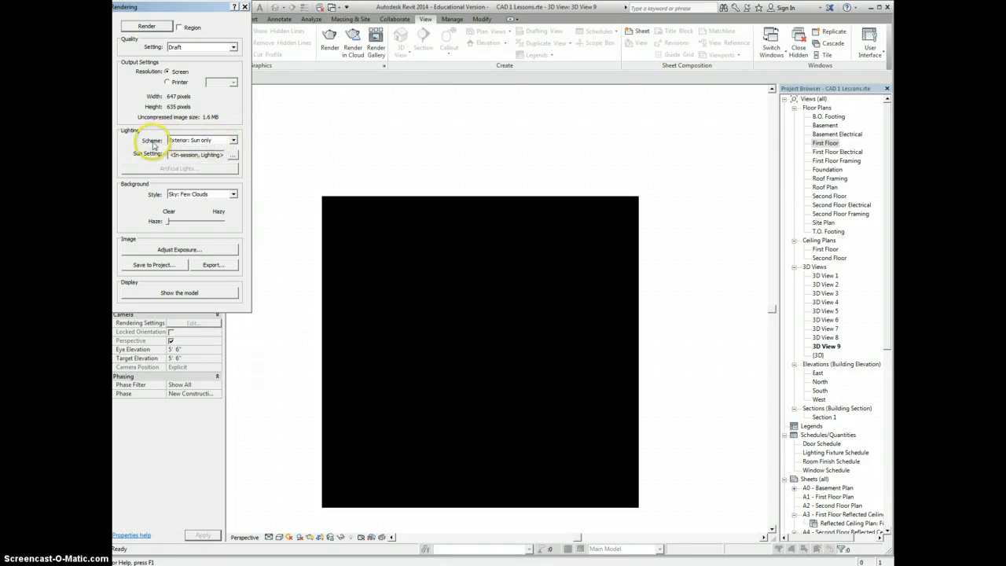
Render the kitchen view at Draft quality with the Interior: Sun and Artificial lighting scheme, and close the rendering settings
left_click(203, 140)
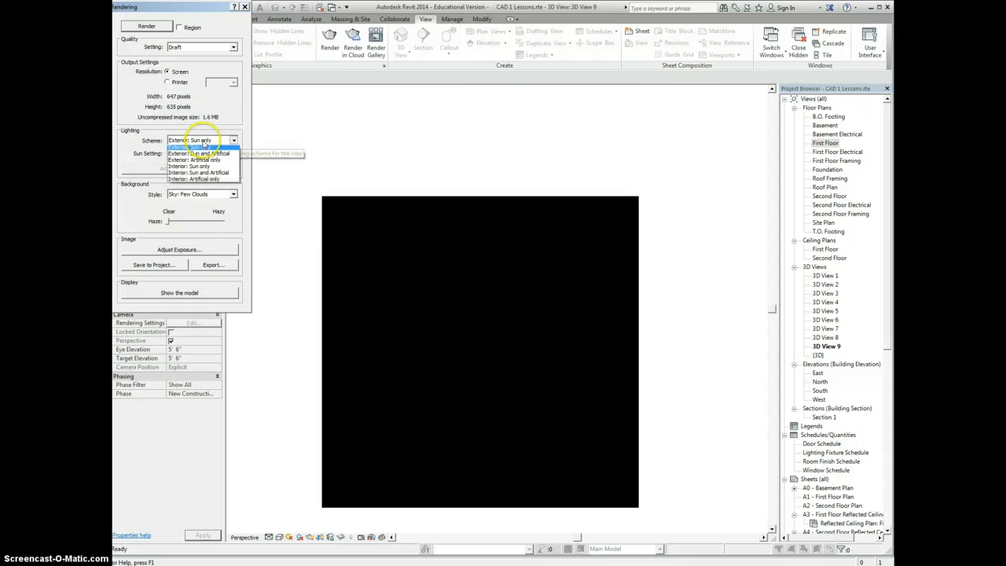
left_click(202, 175)
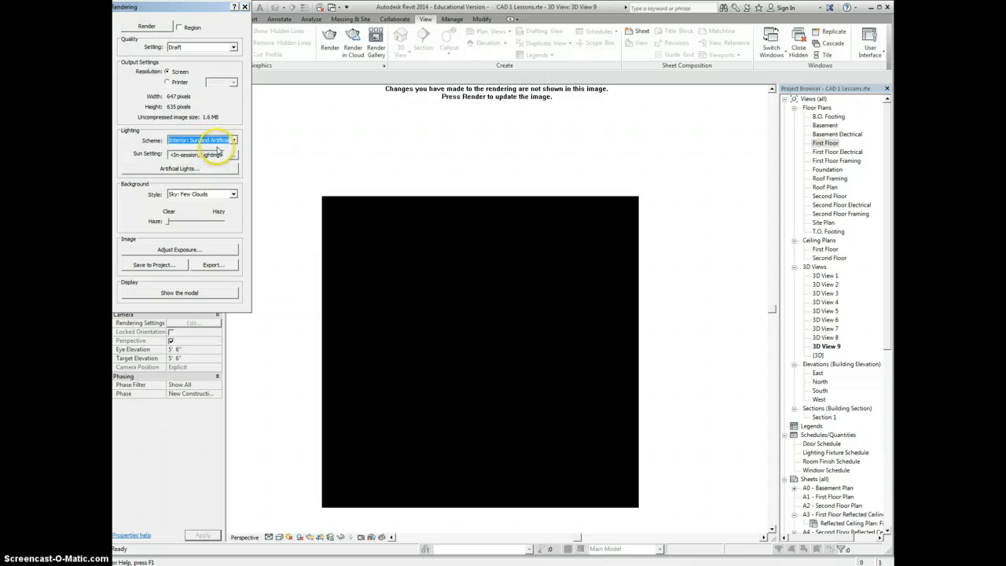
left_click(146, 26)
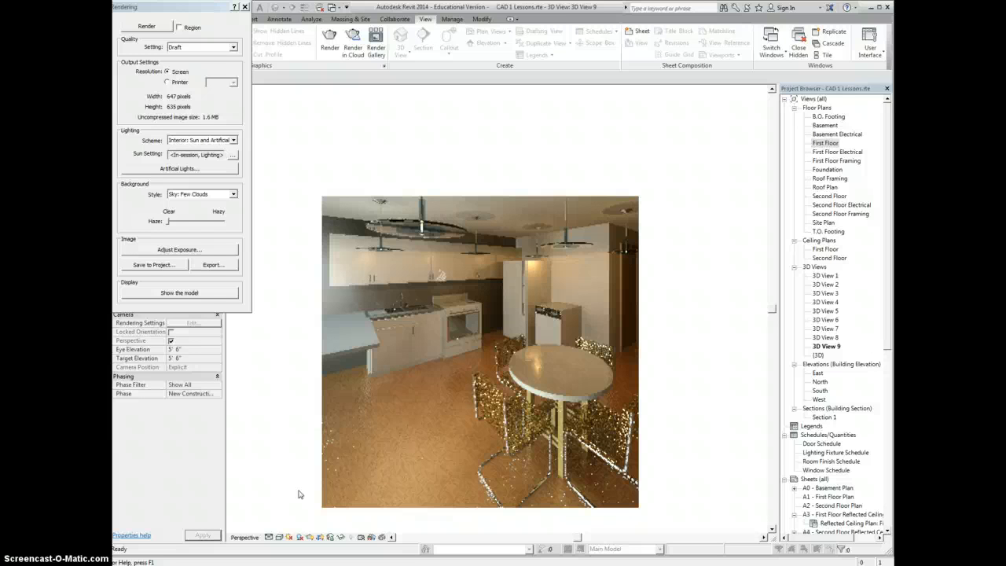
left_click(260, 392)
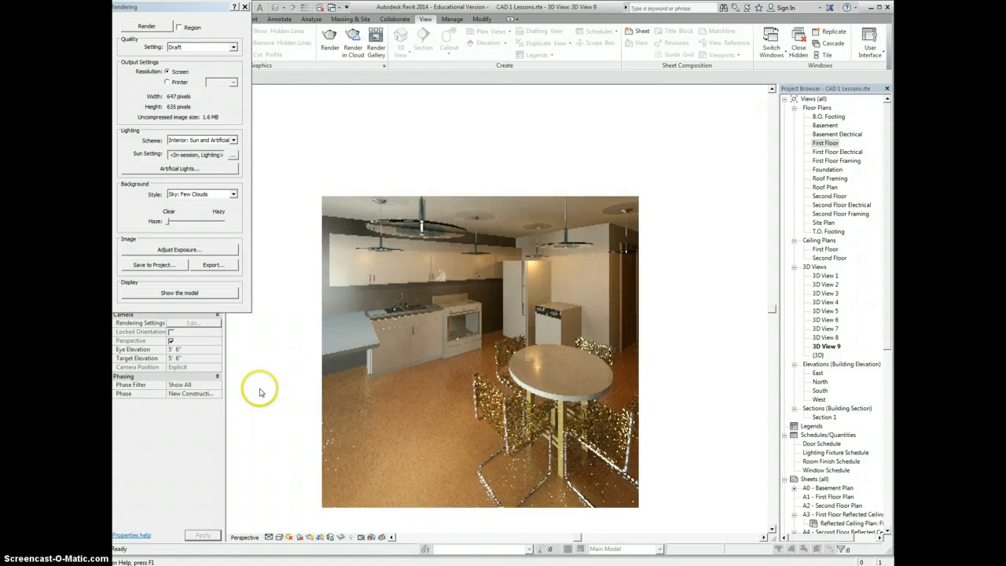
left_click_drag(209, 8, 247, 167)
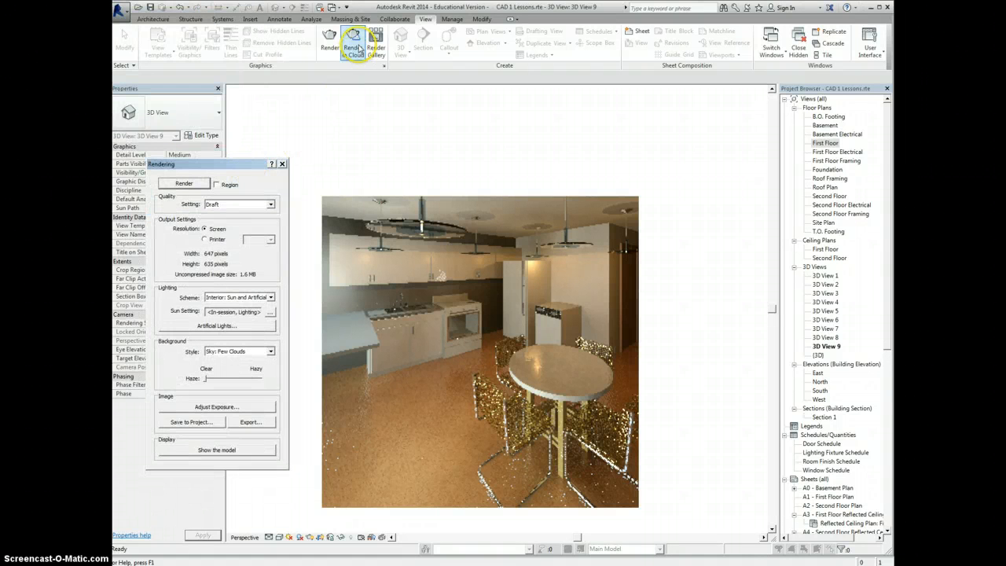
left_click(281, 164)
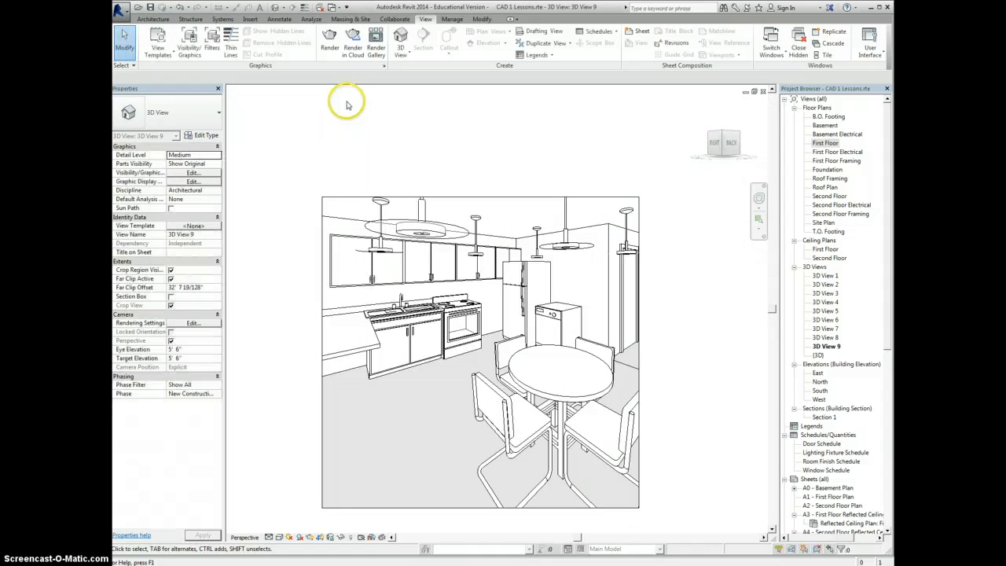
Start Render in Cloud, sign in with the Autodesk account e-mail and password, and continue past the welcome message
left_click(351, 45)
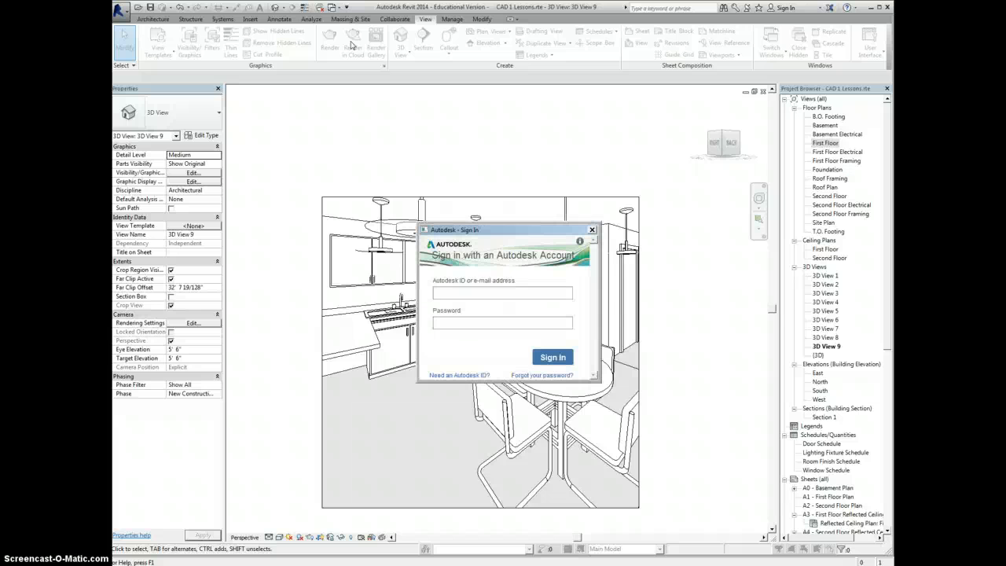
left_click(505, 293)
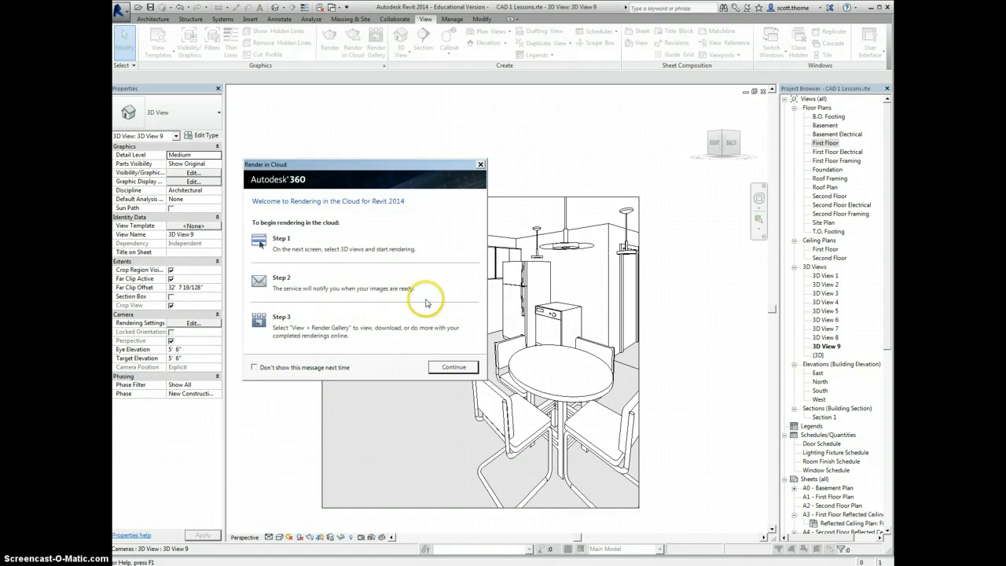
left_click(454, 367)
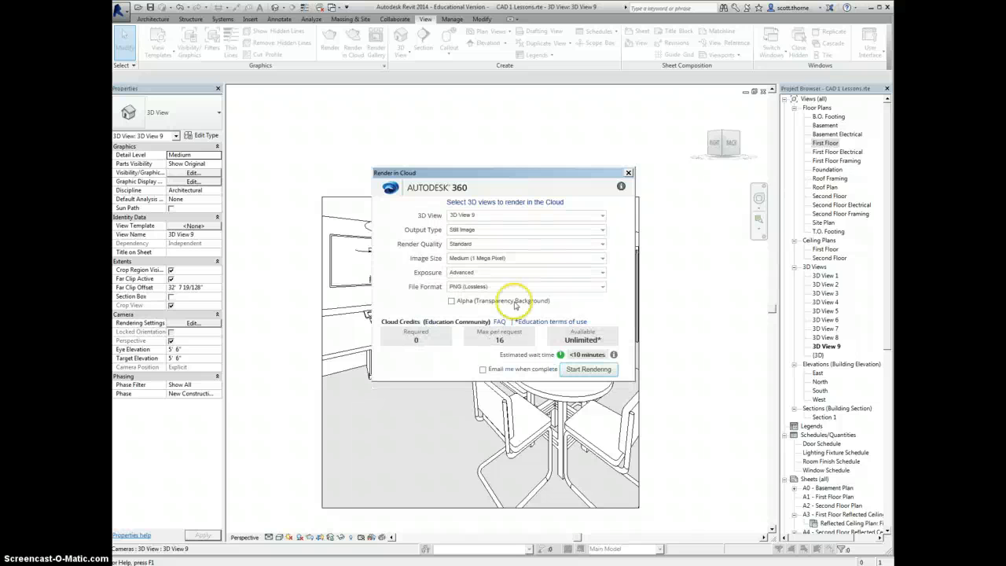
Configure the cloud rendering as a still image with Final render quality and Large (2.25 Mega Pixel) image size
left_click(522, 229)
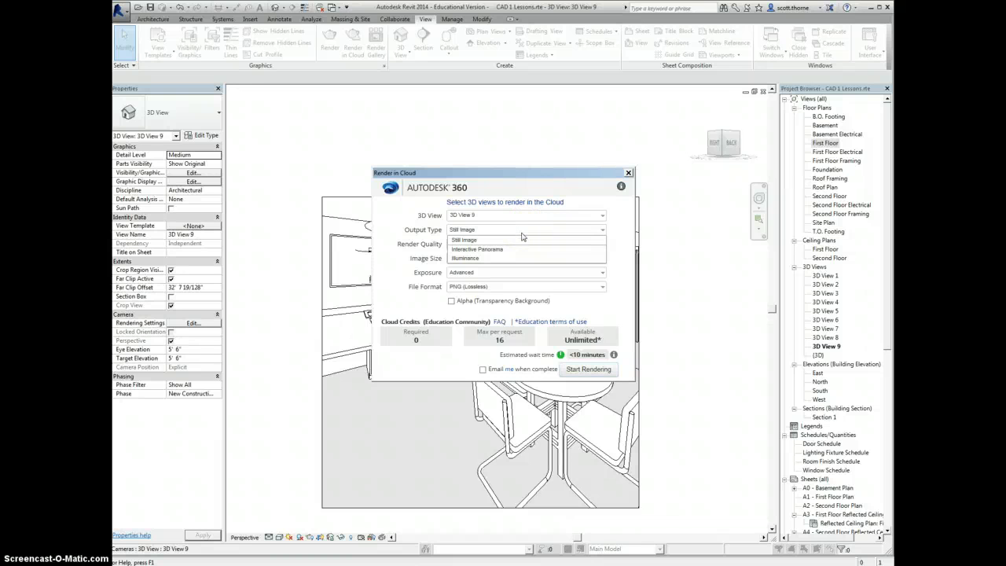
left_click(522, 238)
left_click(502, 246)
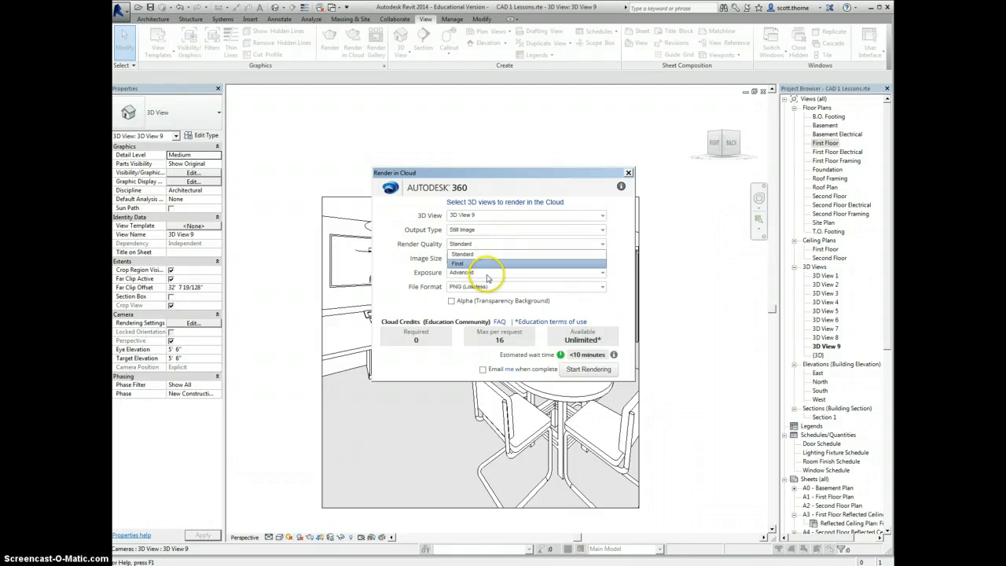
left_click(496, 264)
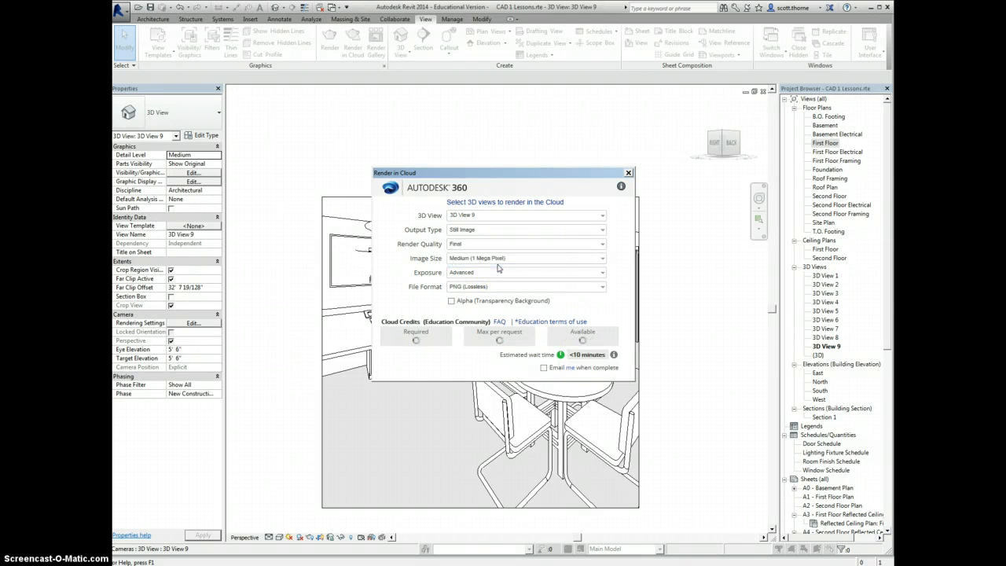
left_click(487, 261)
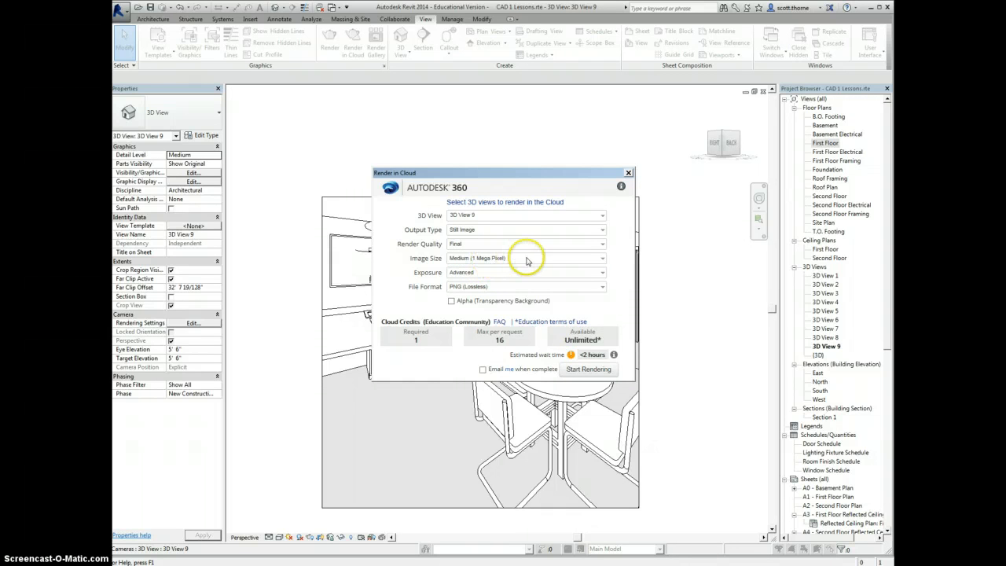
left_click(526, 261)
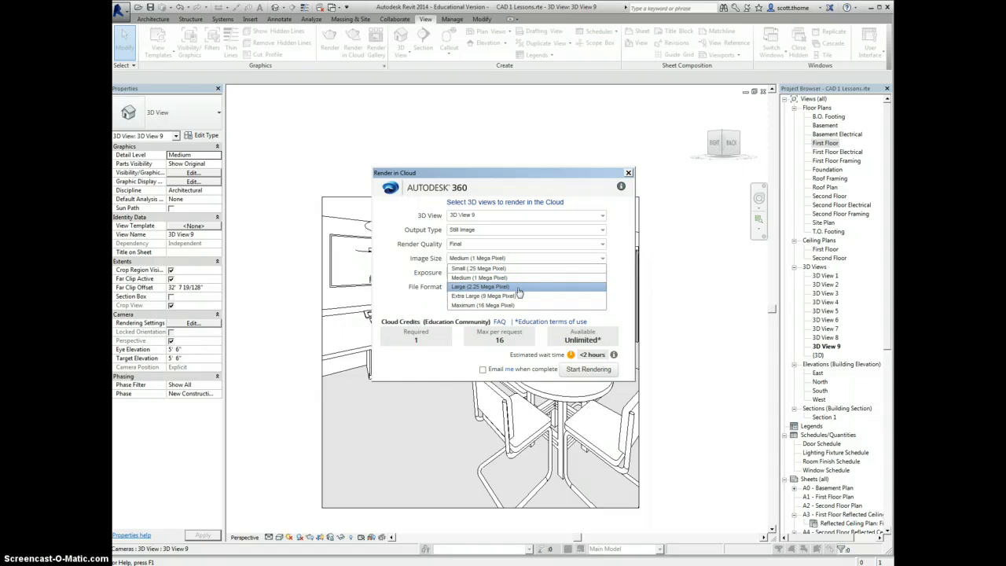
left_click(518, 297)
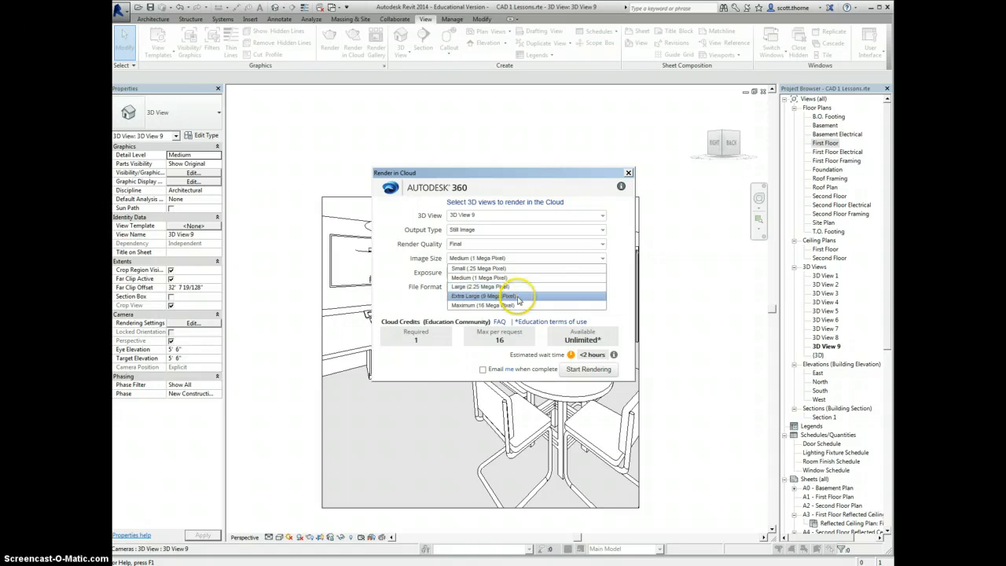
left_click(487, 287)
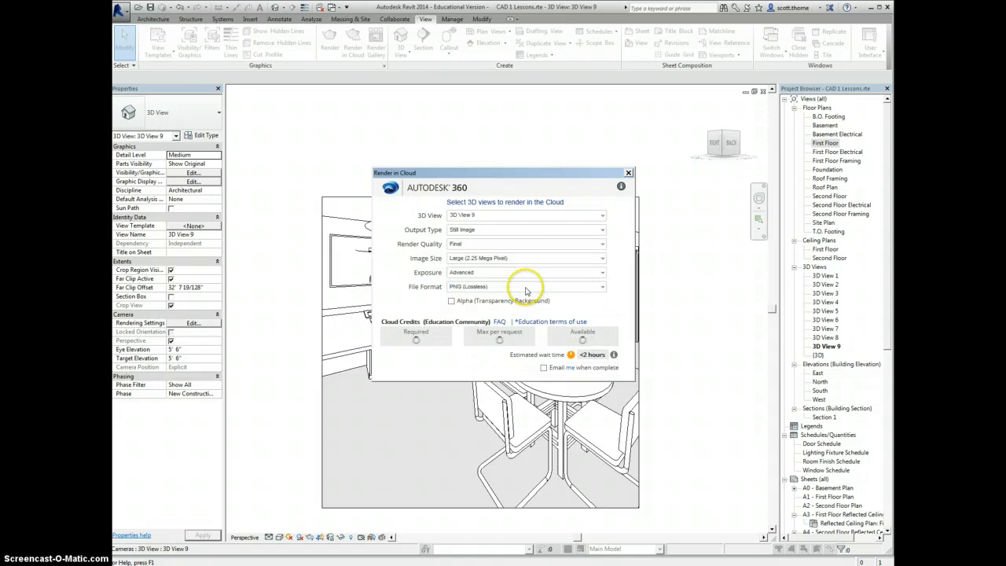
Review the exposure options and the list of 3D views available for cloud rendering
left_click(482, 273)
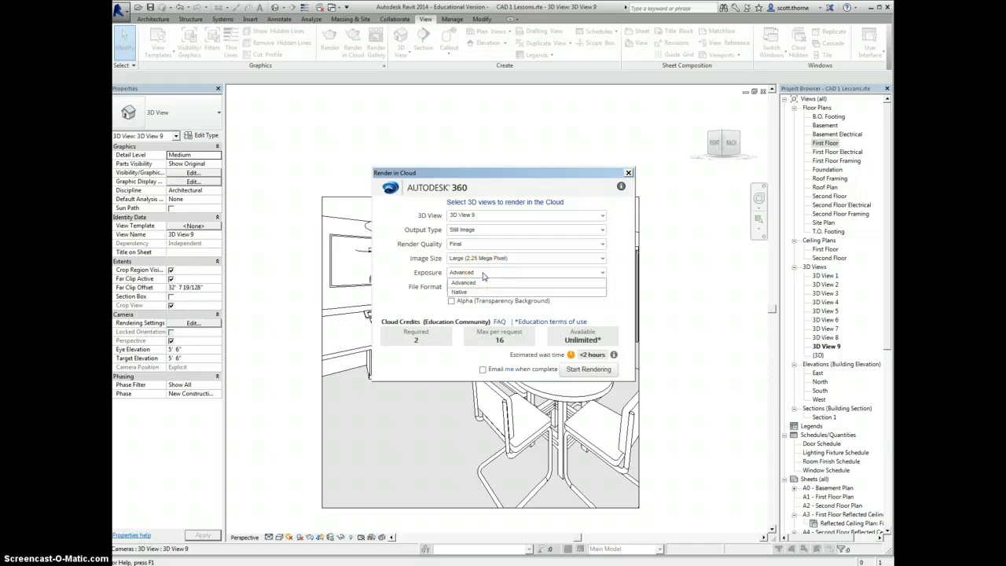
left_click(483, 275)
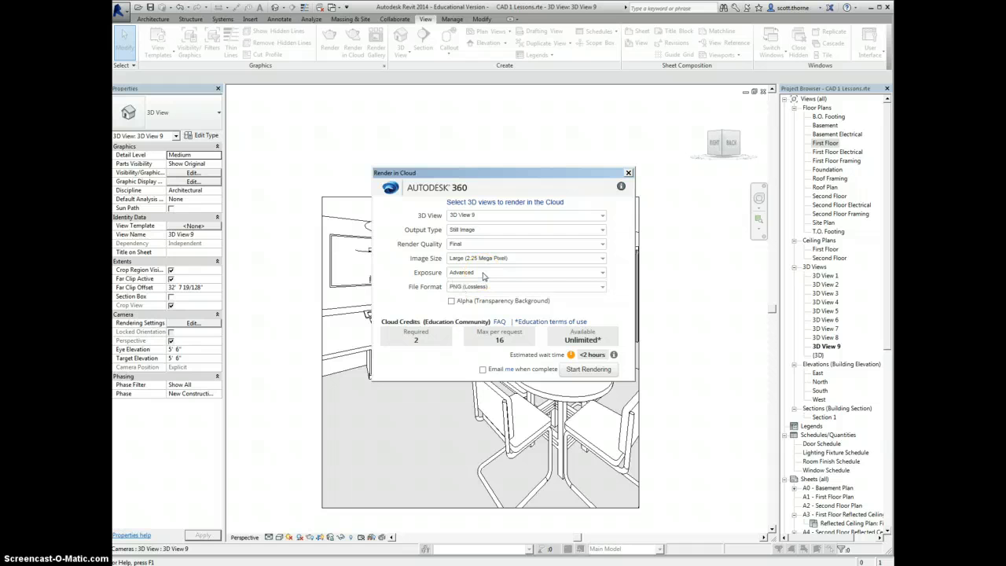
left_click(486, 217)
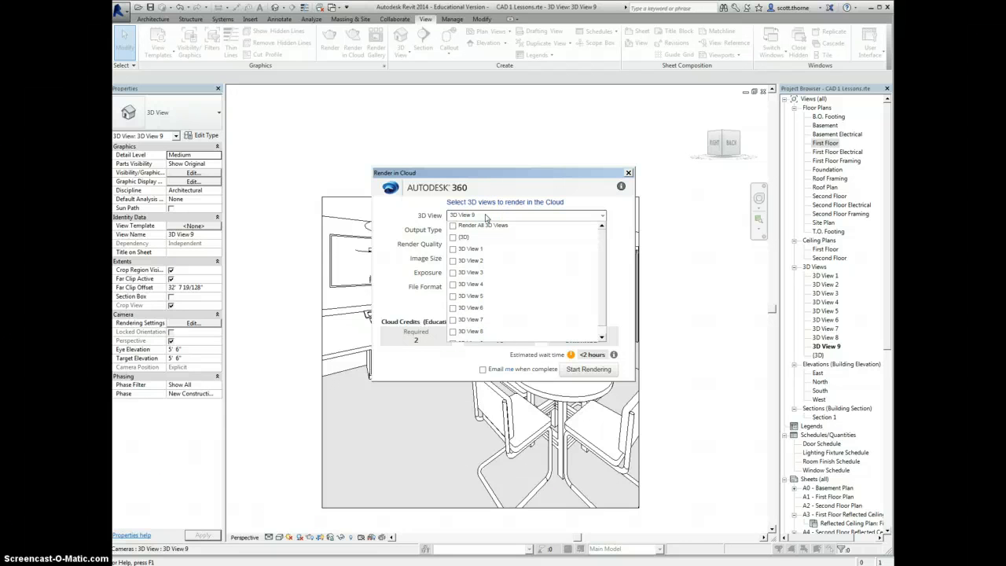
left_click(486, 217)
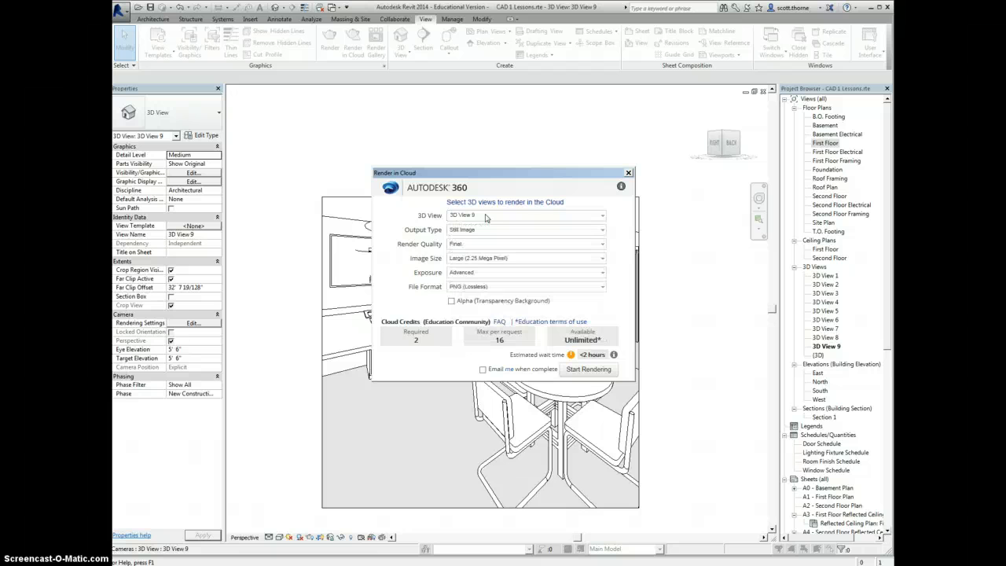
left_click(486, 217)
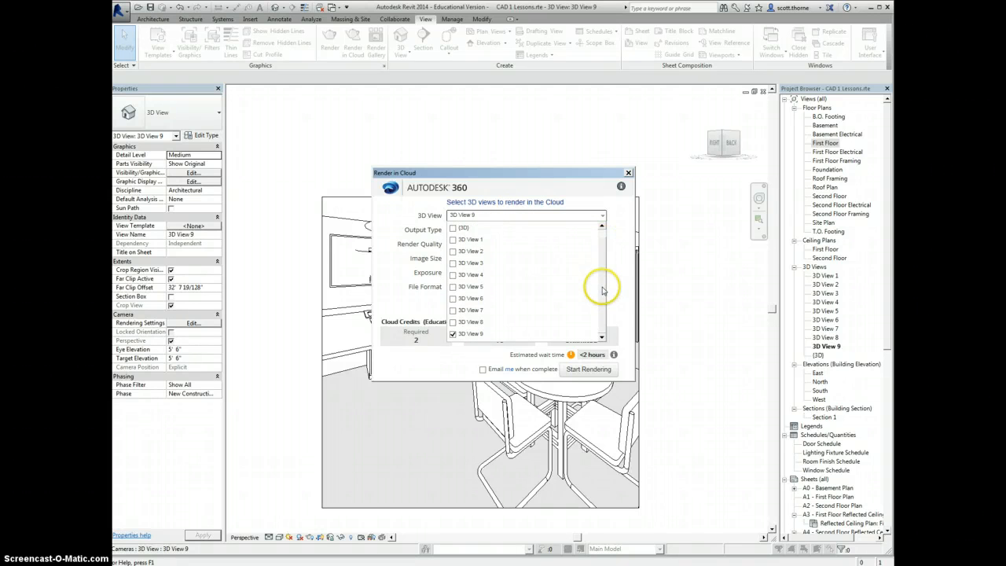
left_click(590, 217)
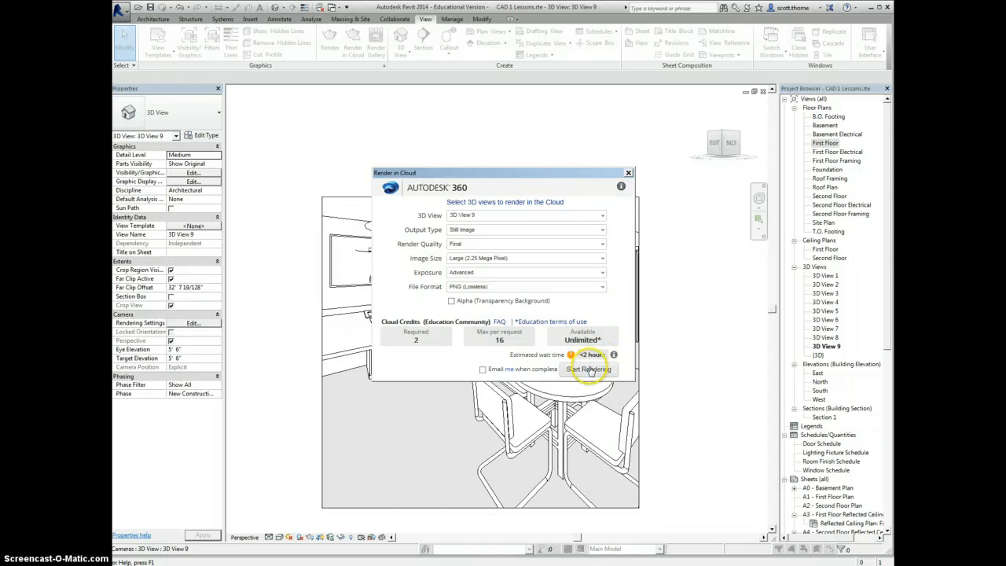
Request an e-mail on completion and start the cloud rendering of 3D View 9, letting it continue in the background
left_click(482, 369)
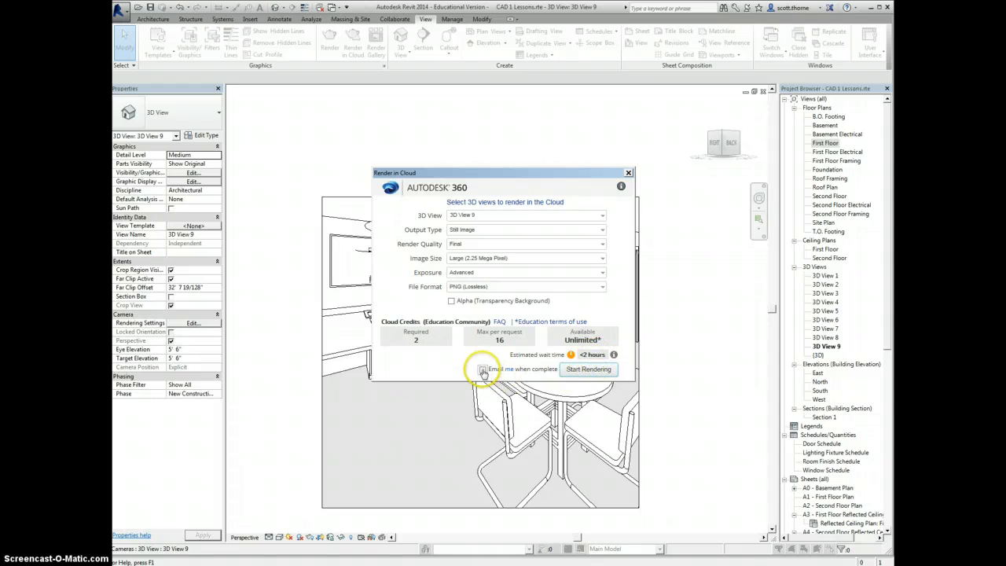
left_click(582, 371)
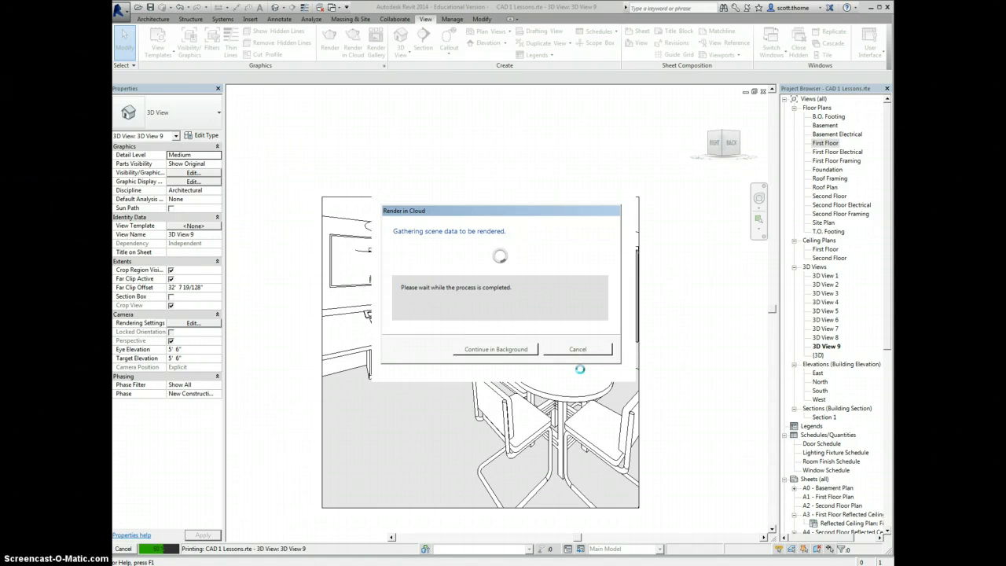
left_click(510, 349)
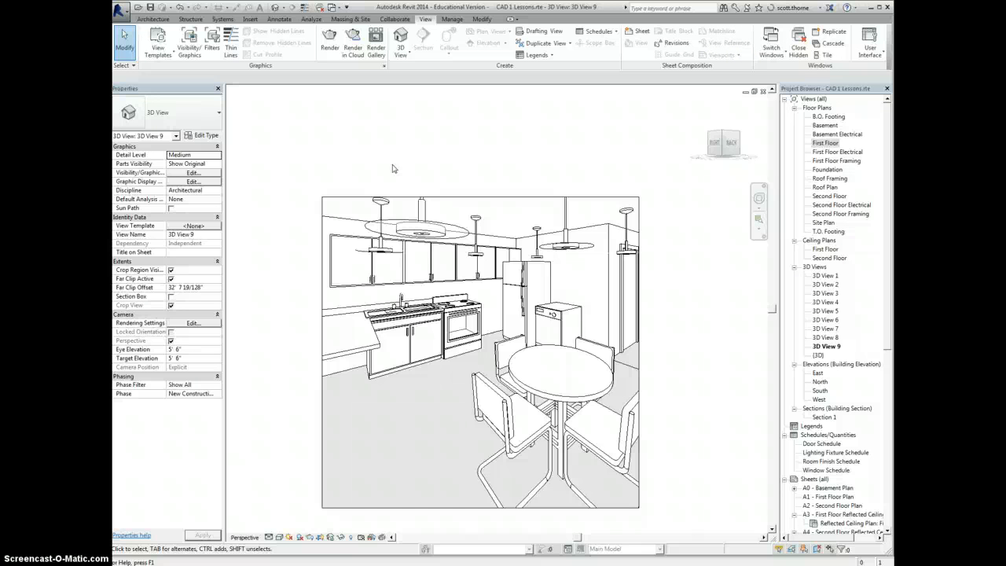
left_click(406, 180)
middle_click_drag(406, 180, 419, 169)
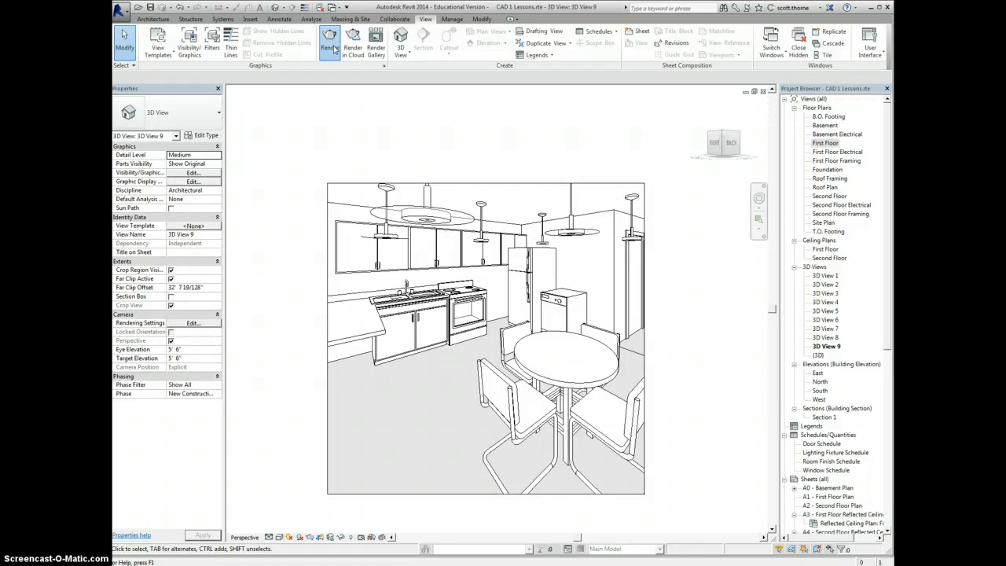
left_click(331, 47)
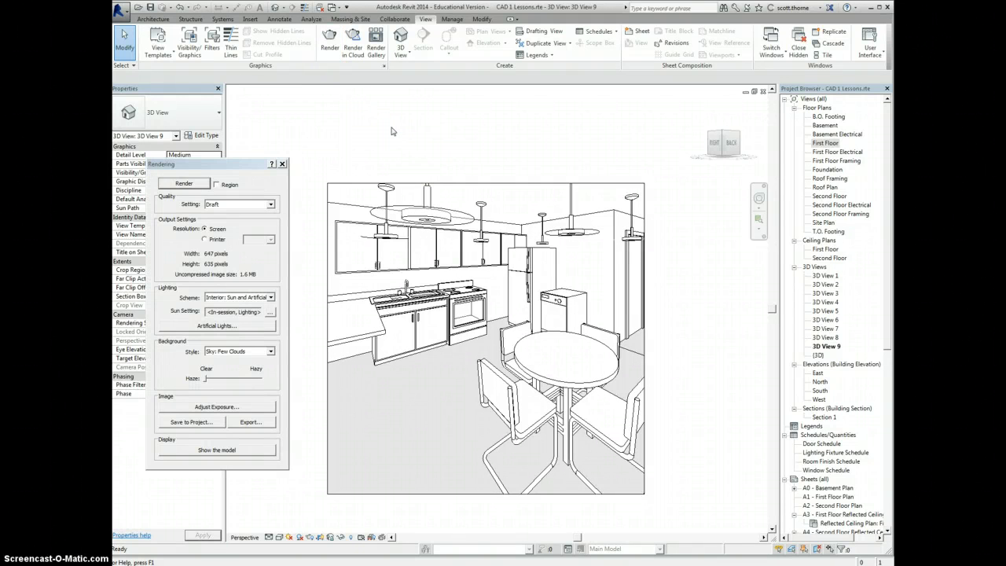
left_click(400, 128)
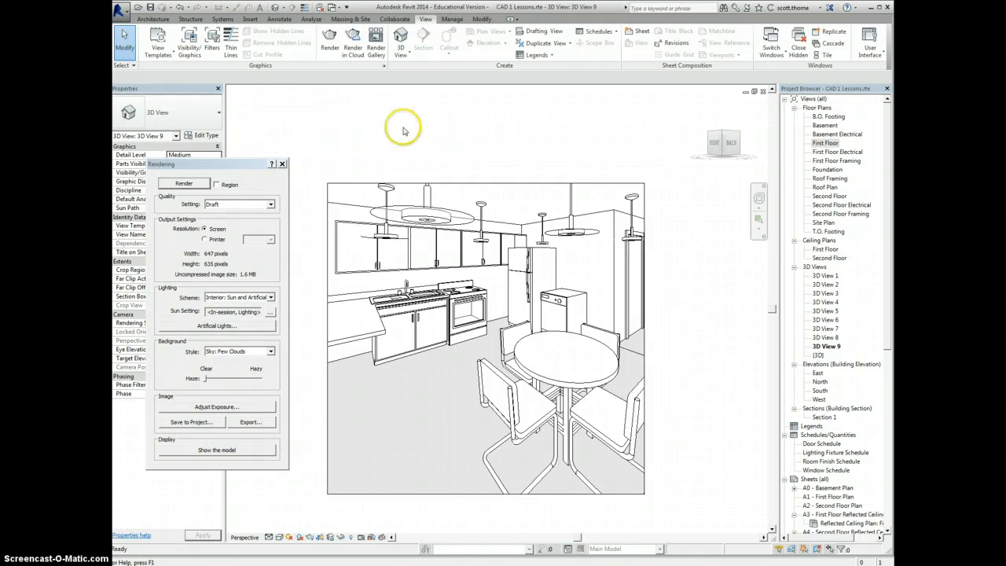
left_click(282, 164)
Close the rendering settings and look through the project's list of views, schedules and sheets
left_click(826, 346)
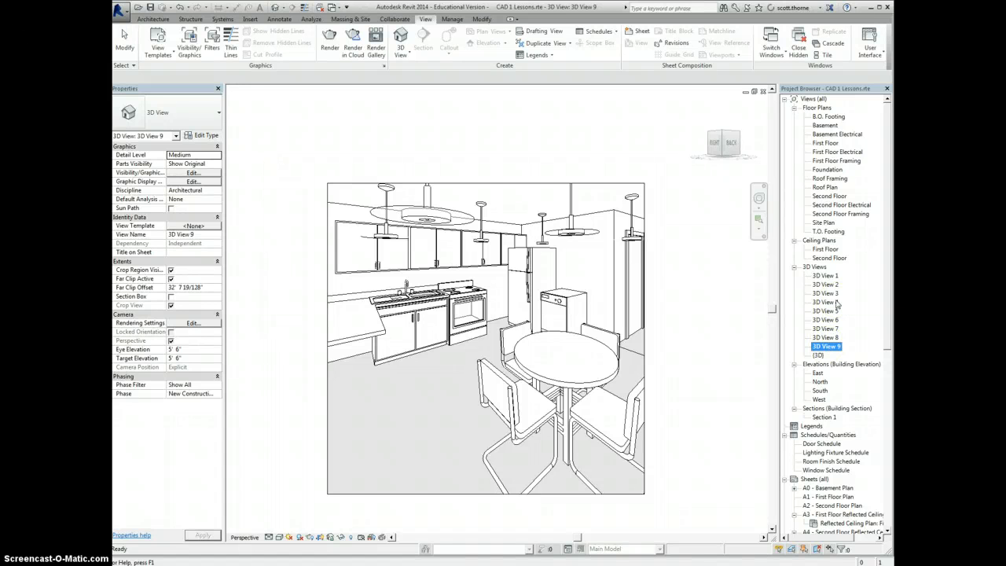
scroll(888, 353, "down", 6)
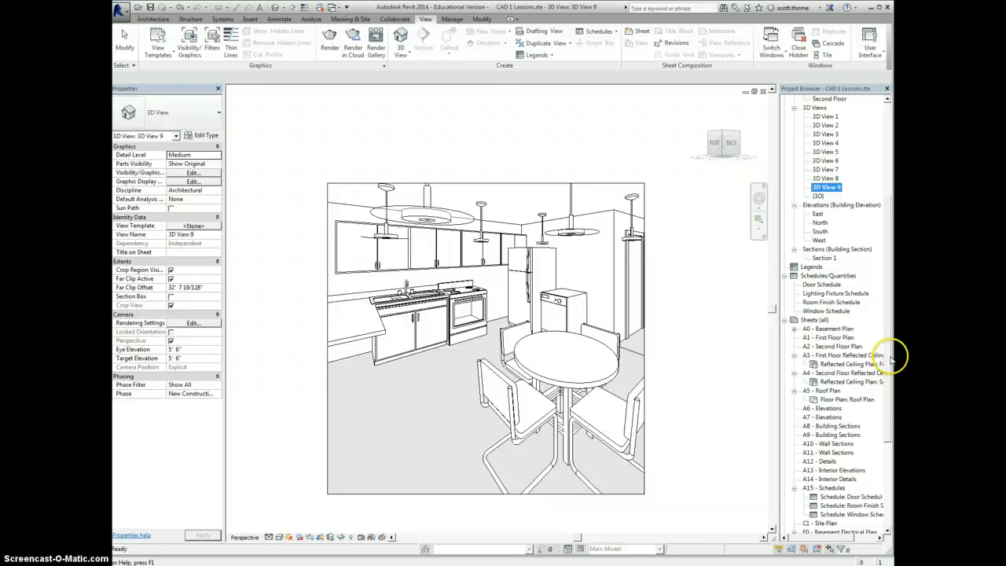
scroll(892, 361, "down", 6)
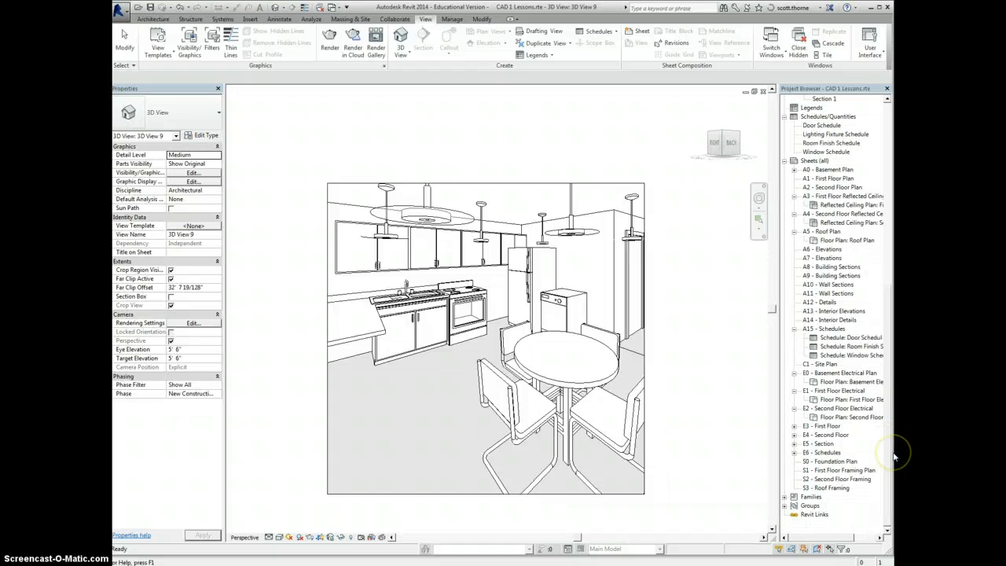
scroll(896, 432, "up", 3)
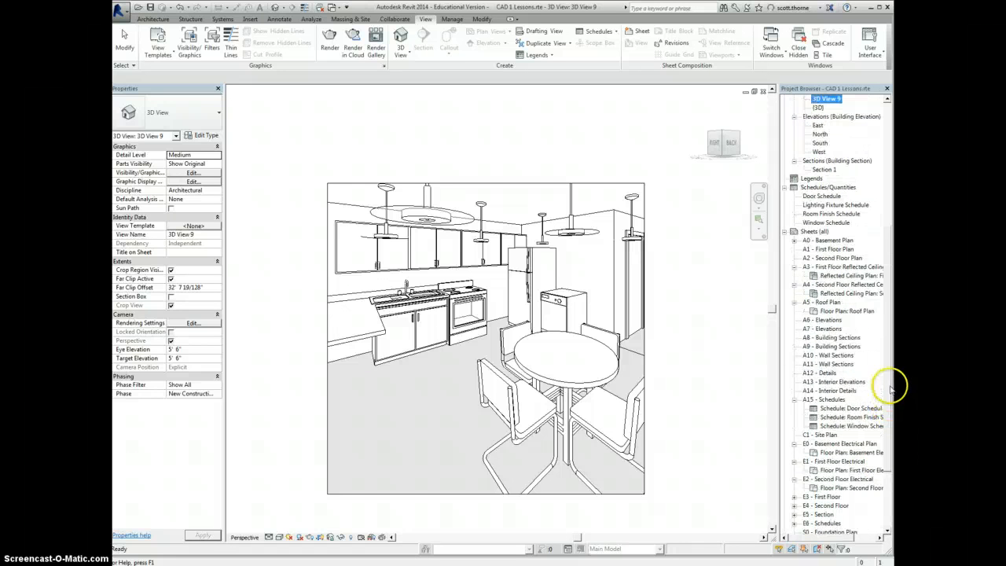
scroll(891, 388, "down", 10)
scroll(891, 337, "up", 20)
scroll(891, 318, "down", 8)
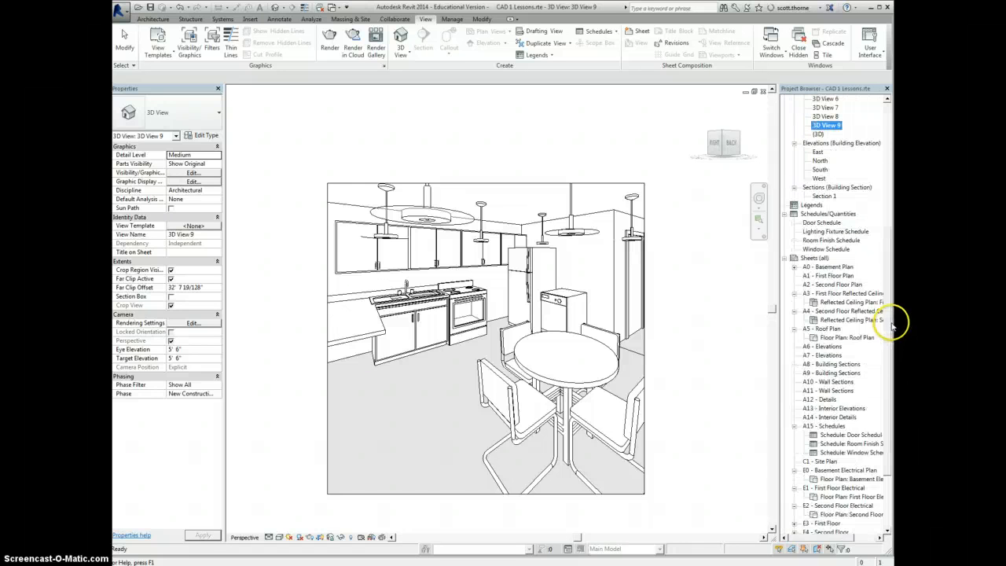
scroll(892, 310, "up", 5)
scroll(892, 311, "up", 1)
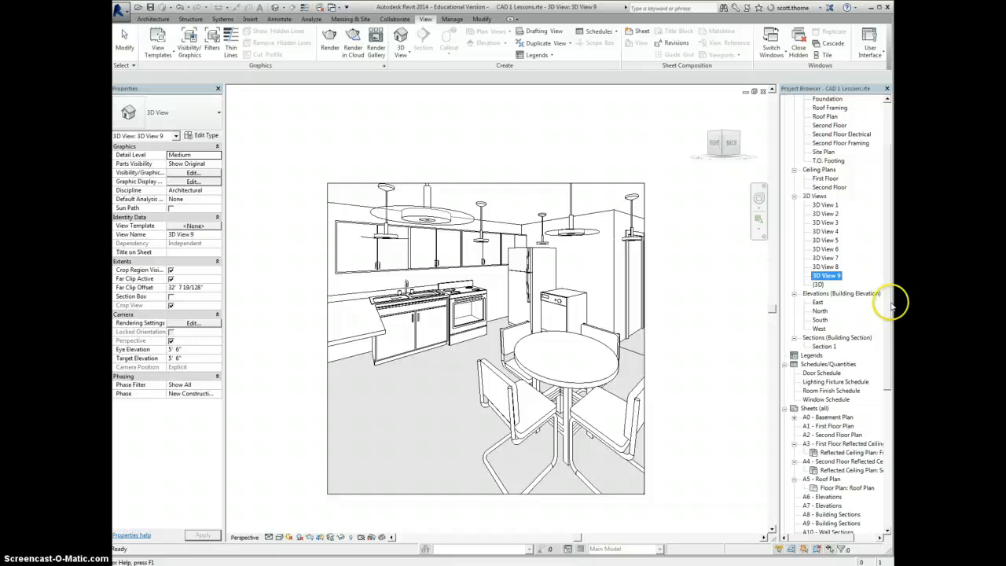
Open 3D View 8, 3D View 7 and 3D View 6 in turn to examine the other camera views
left_click(824, 267)
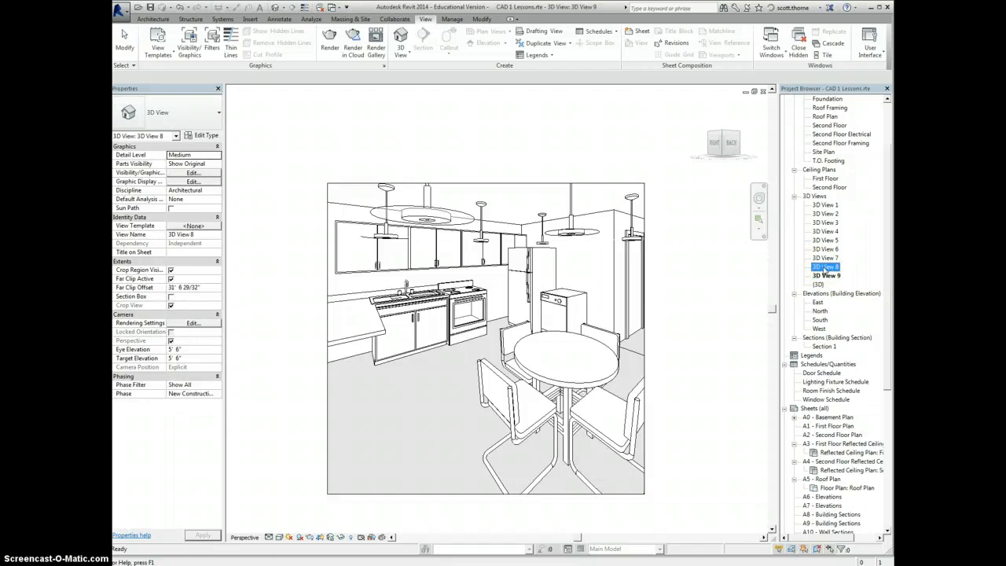
double_click(824, 267)
left_click(825, 258)
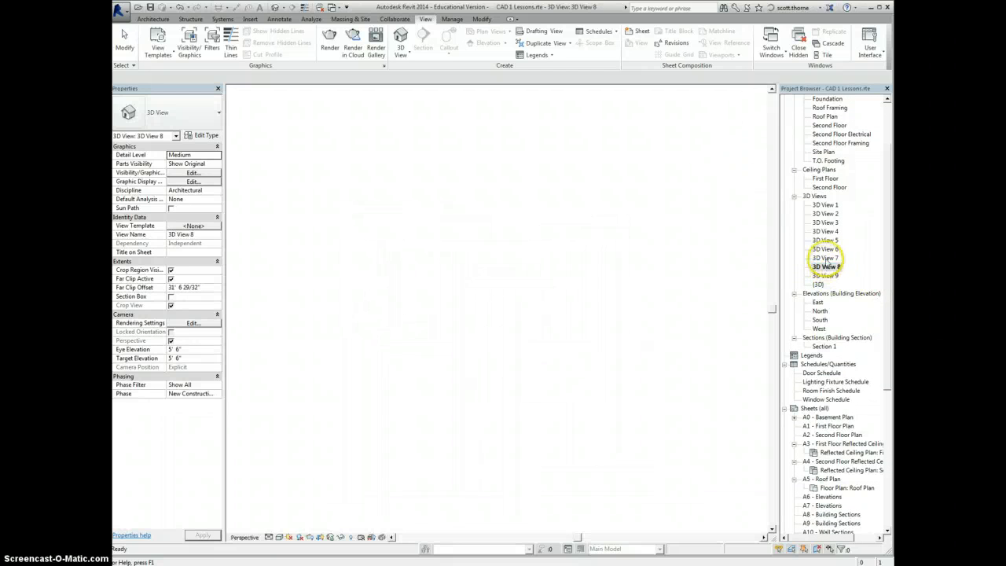
double_click(826, 258)
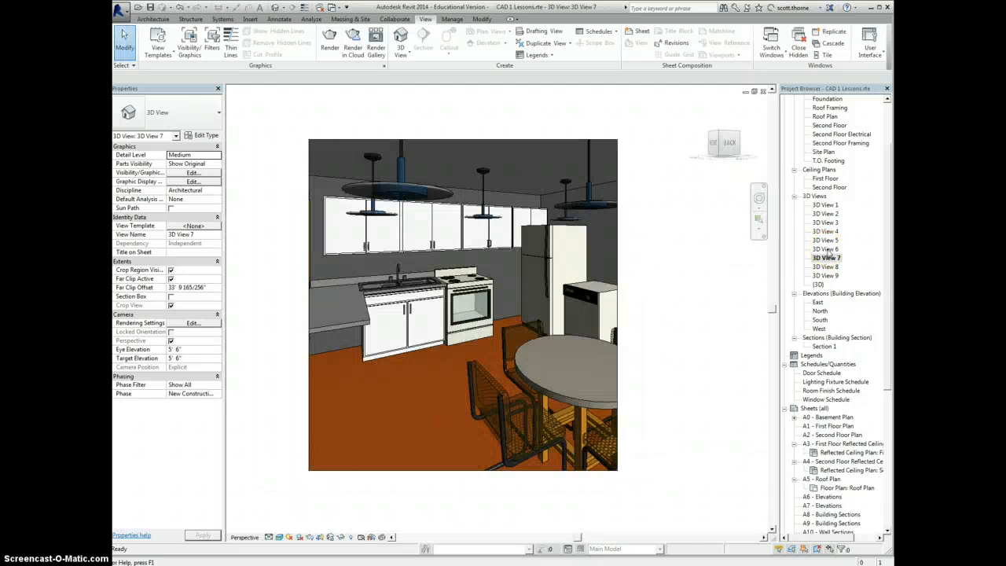
double_click(825, 250)
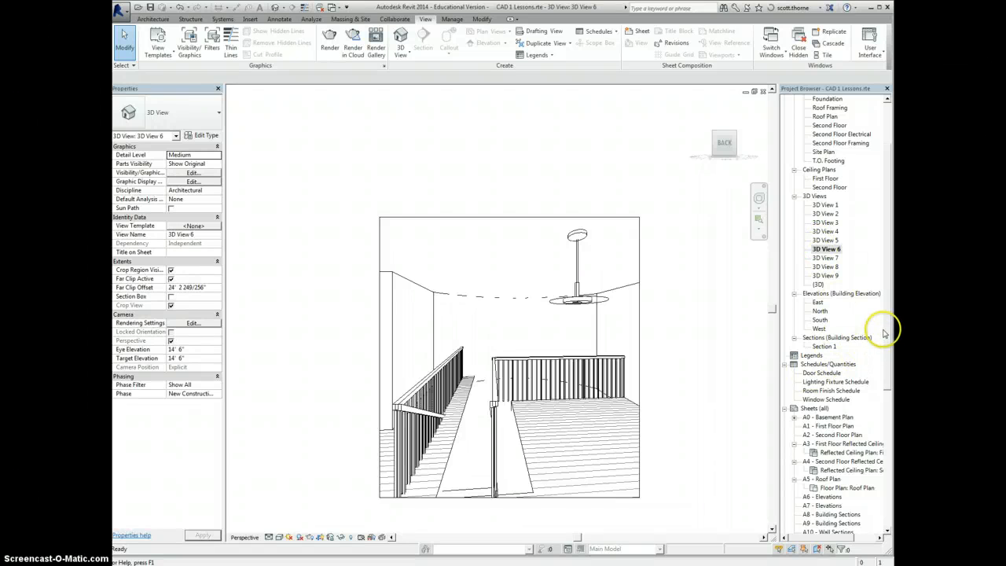
Return to 3D View 9 and render the kitchen locally at Draft quality
scroll(888, 329, "down", 1)
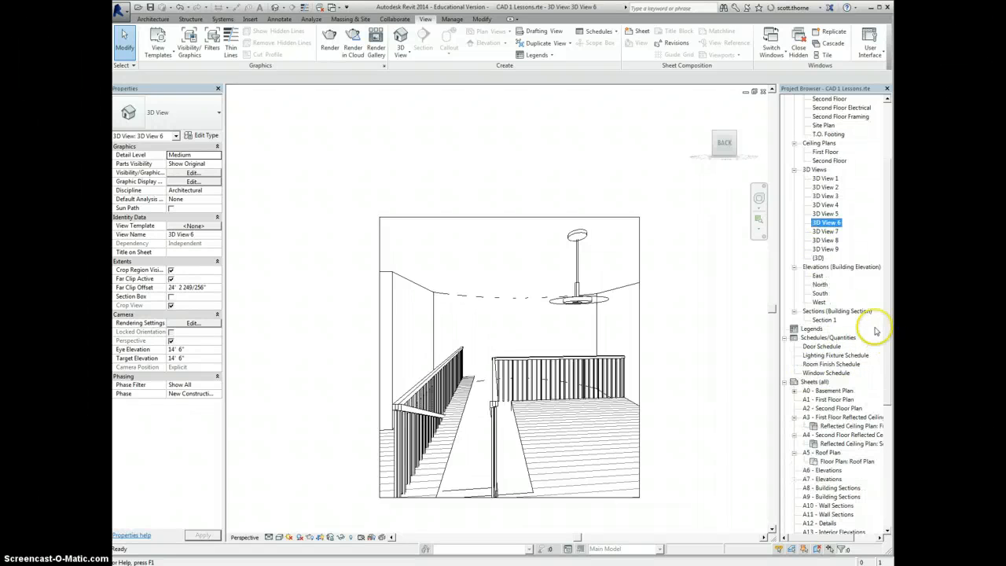
double_click(827, 249)
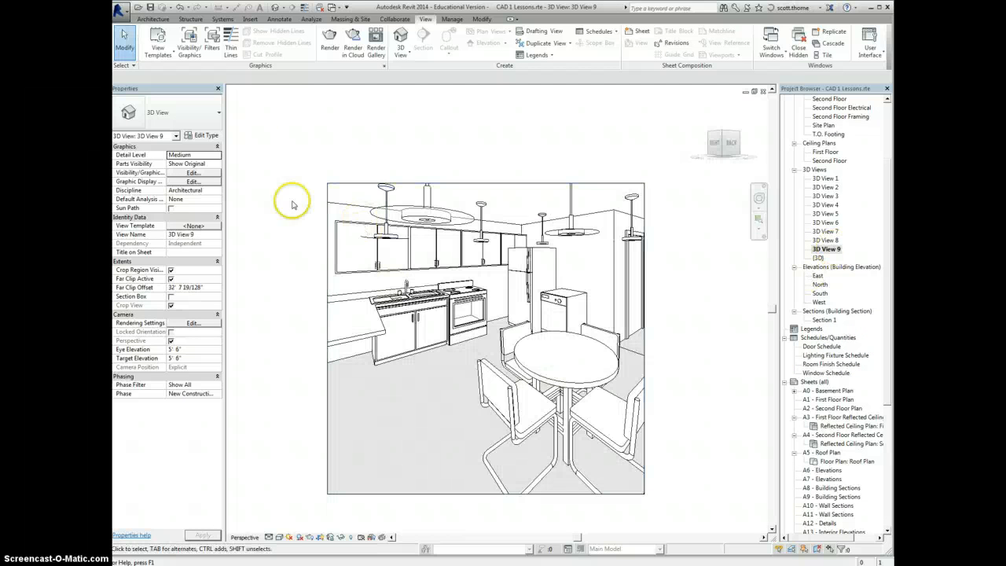
left_click(329, 39)
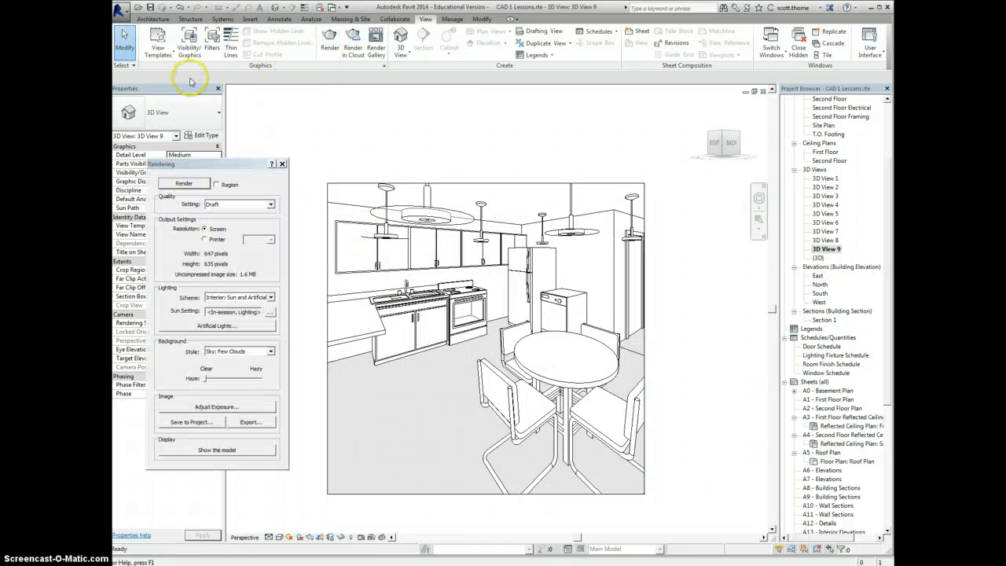
left_click(197, 185)
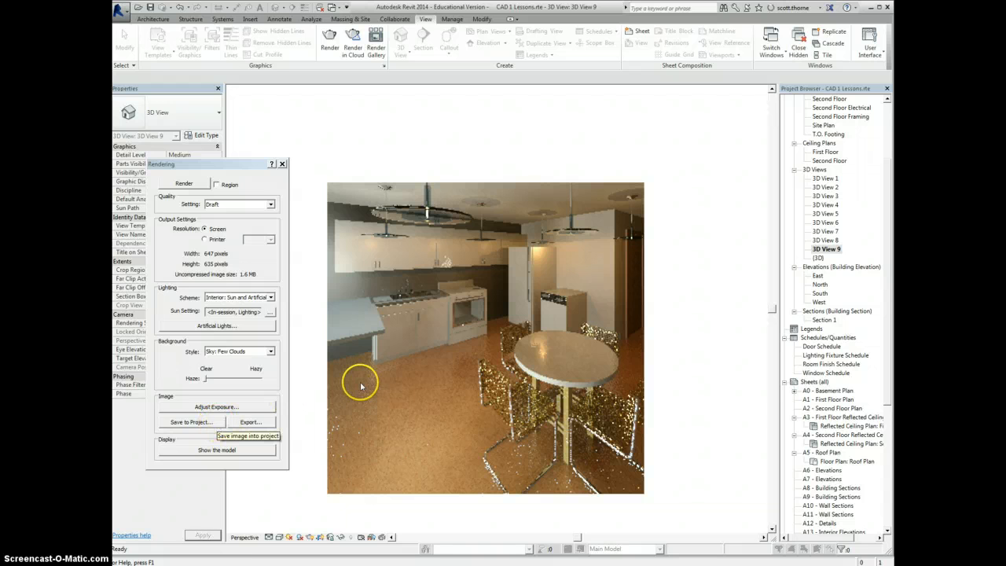
Switch to the Snipping Tool, capture the rendered kitchen image, and close the snip without saving it
key("super")
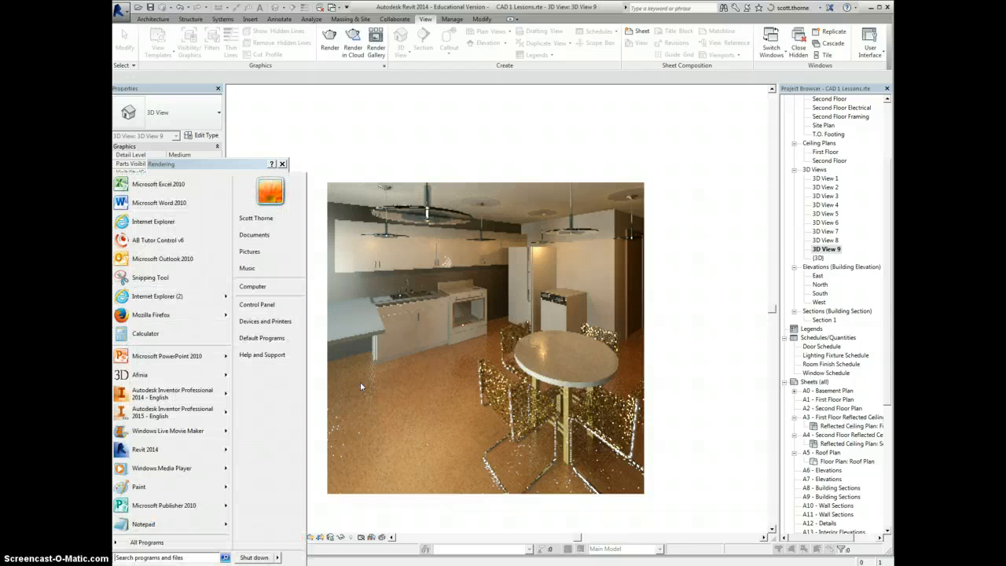
left_click(166, 273)
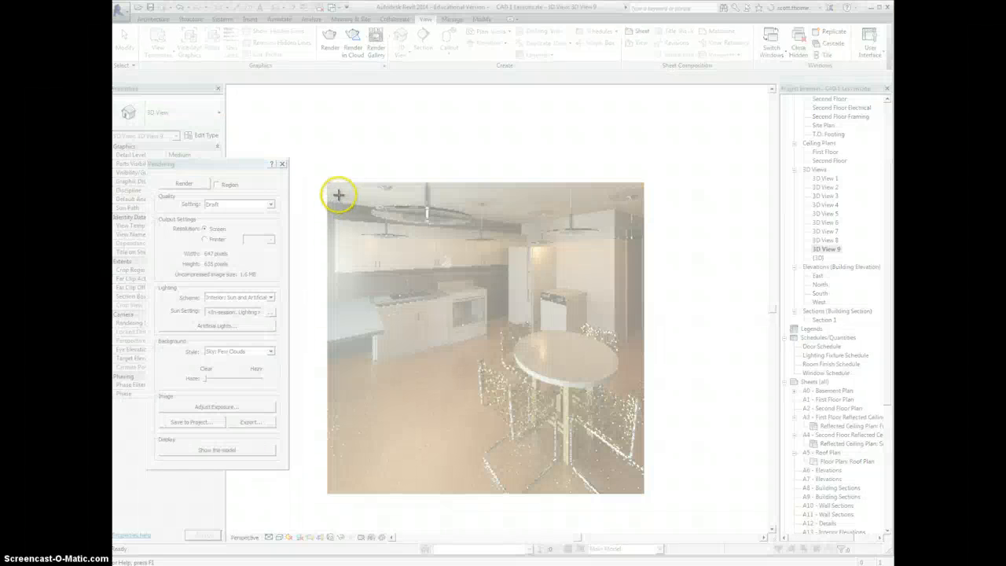
left_click_drag(338, 195, 644, 494)
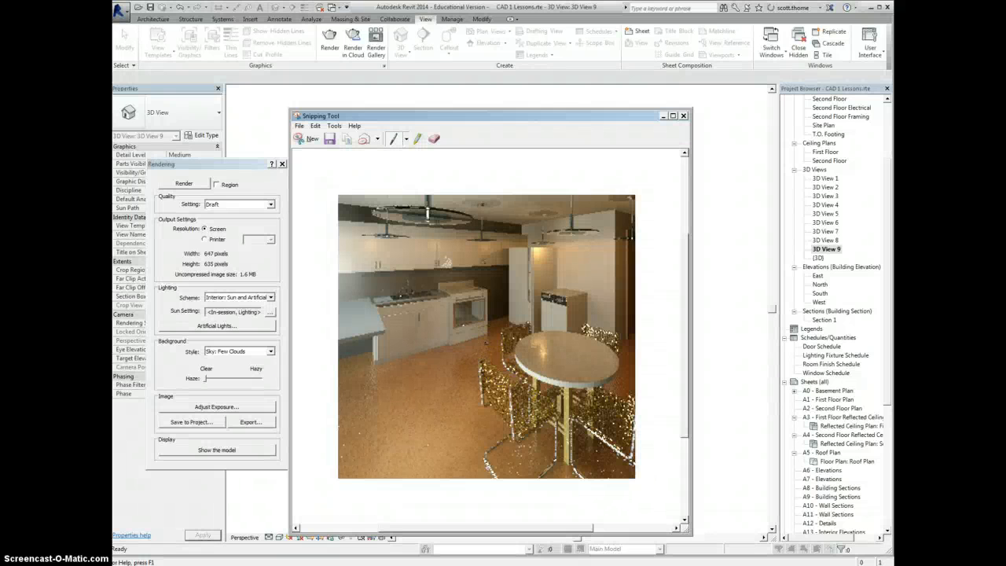
left_click(684, 117)
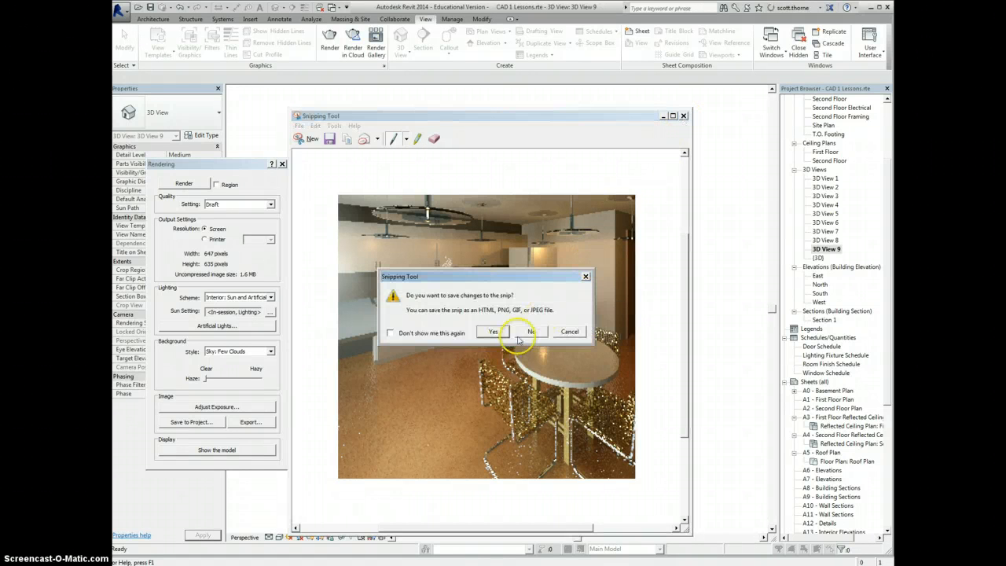
left_click(531, 328)
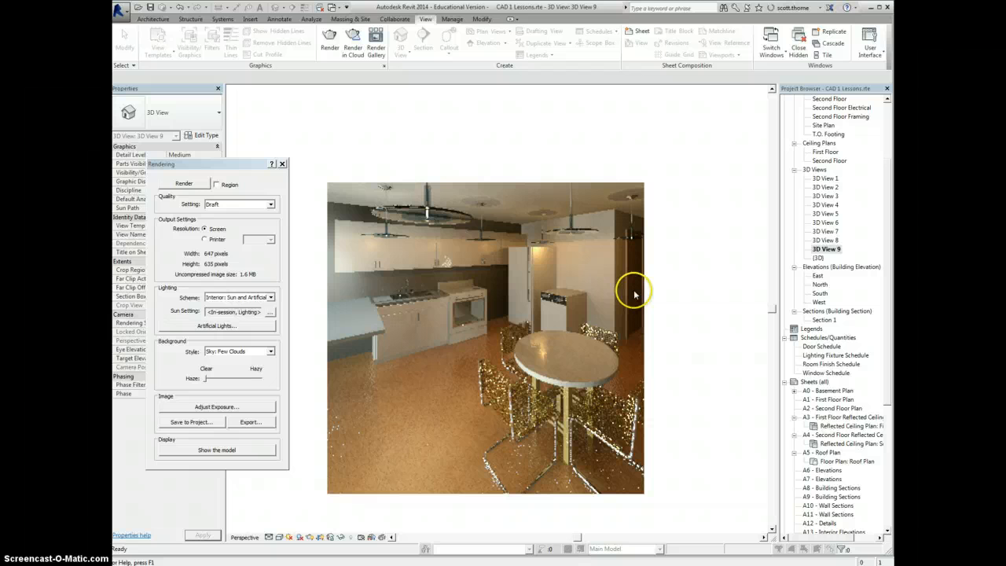
Close the rendering settings and open the First Floor reflected ceiling plan
left_click(153, 19)
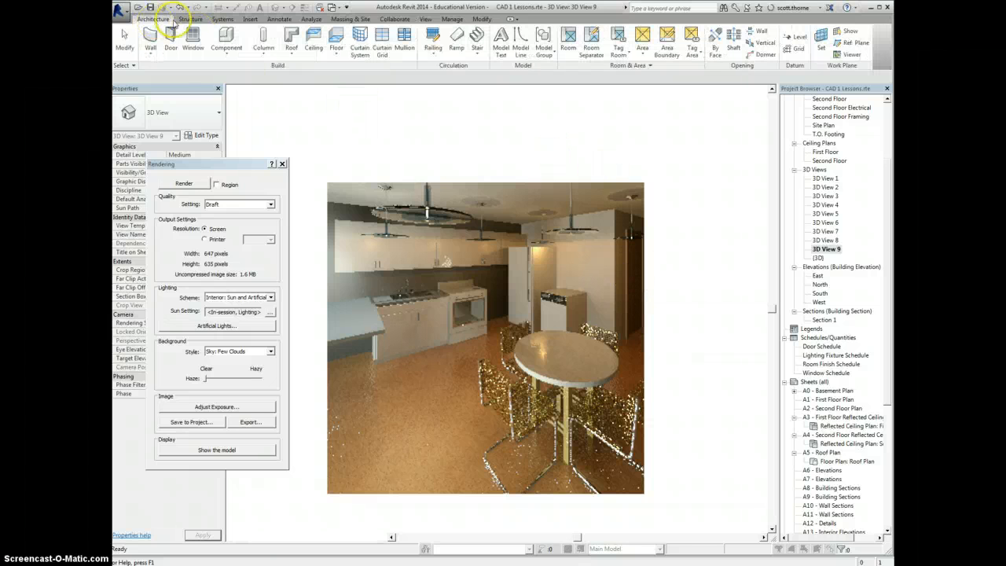
left_click(282, 164)
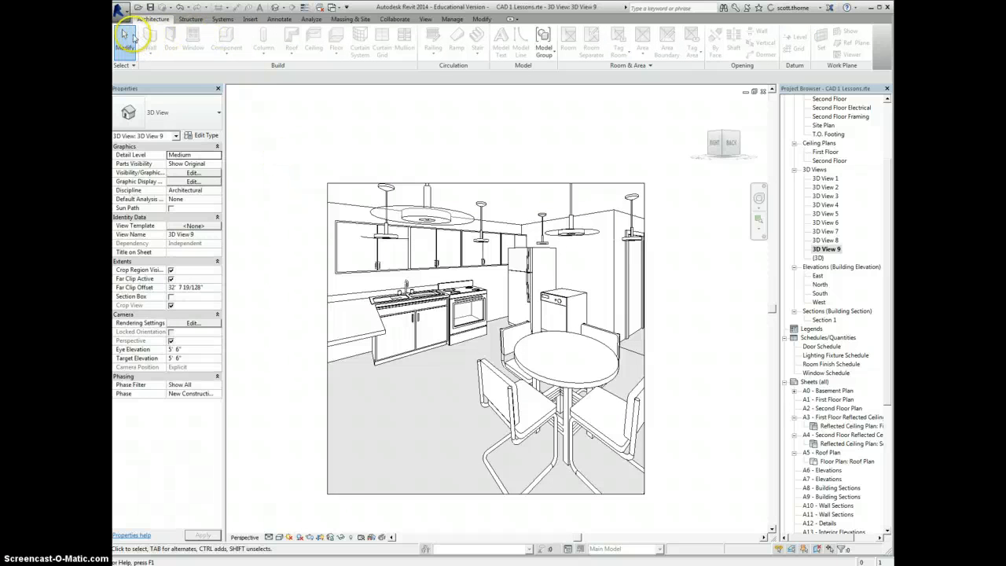
left_click(819, 143)
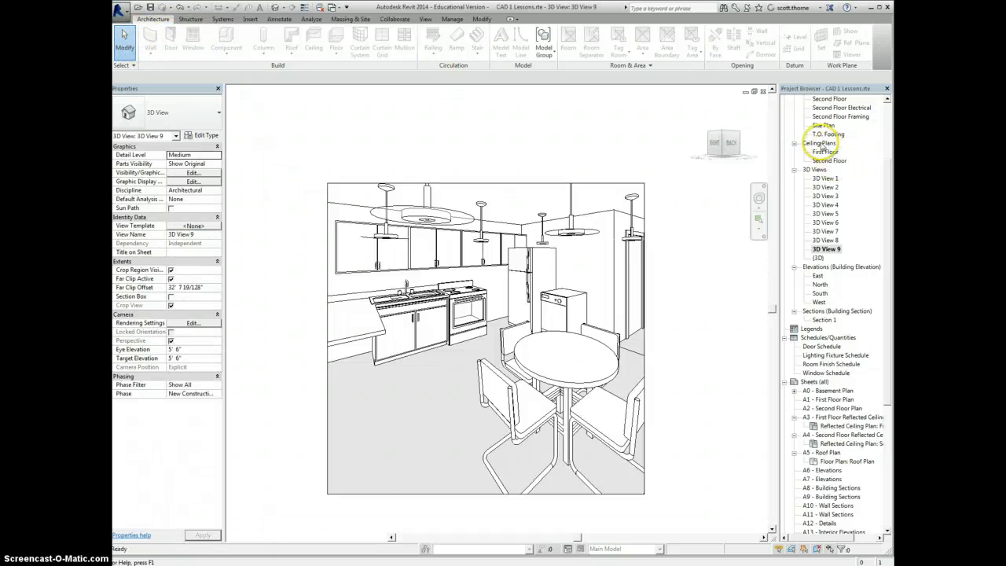
double_click(824, 152)
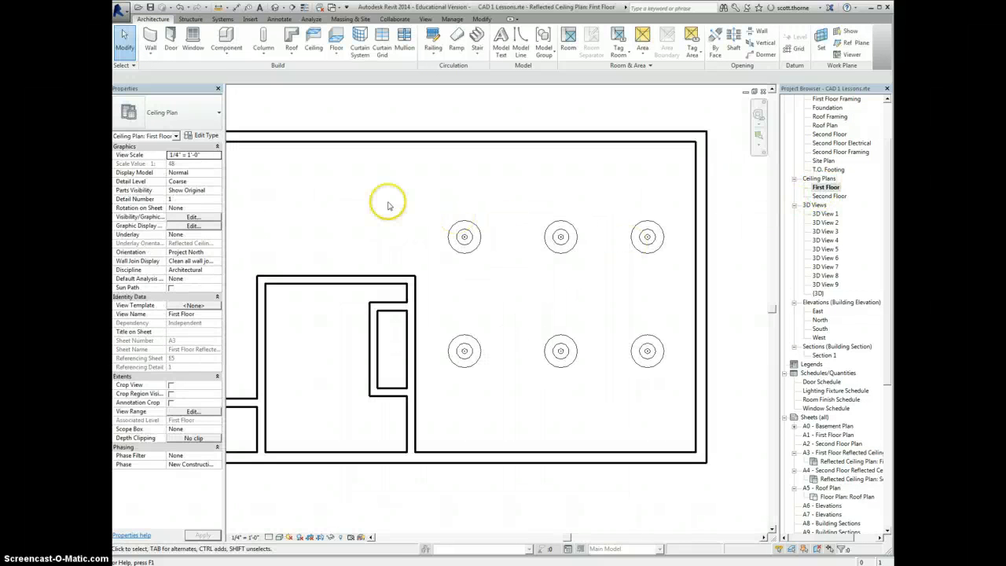
Start placing a component and browse for a family to load in the Lighting, Architectural, Internal library folder
left_click(226, 37)
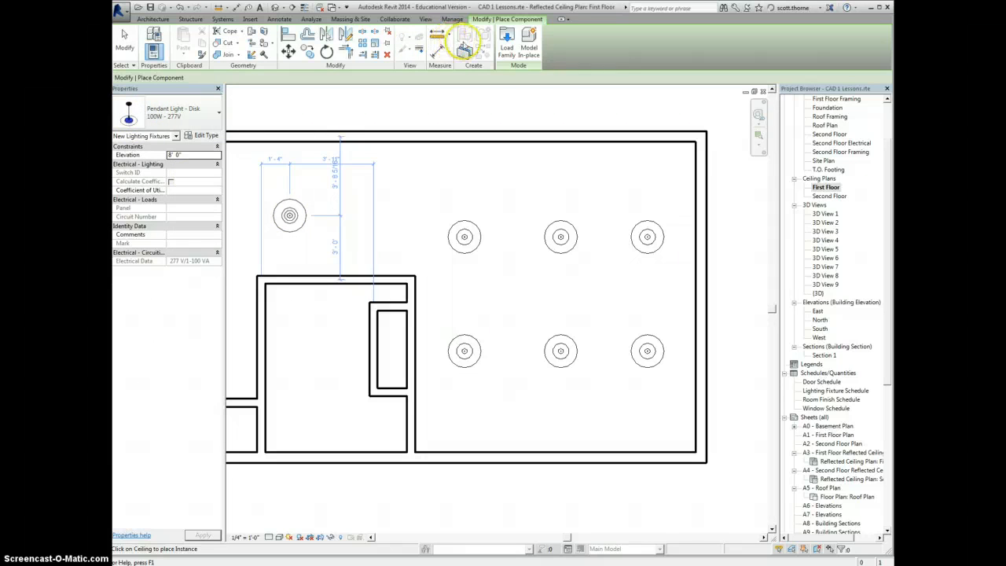
left_click(507, 37)
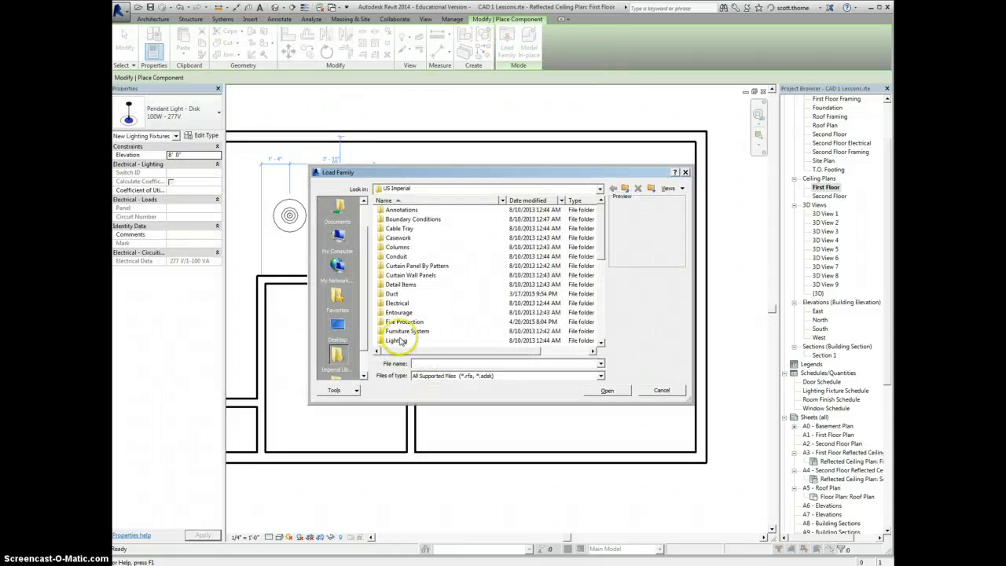
double_click(401, 340)
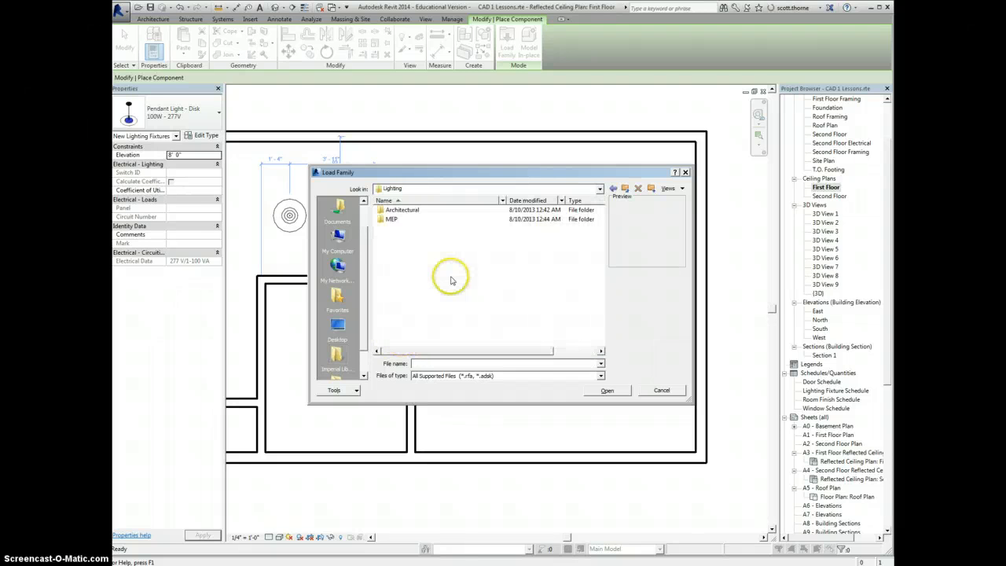
double_click(401, 209)
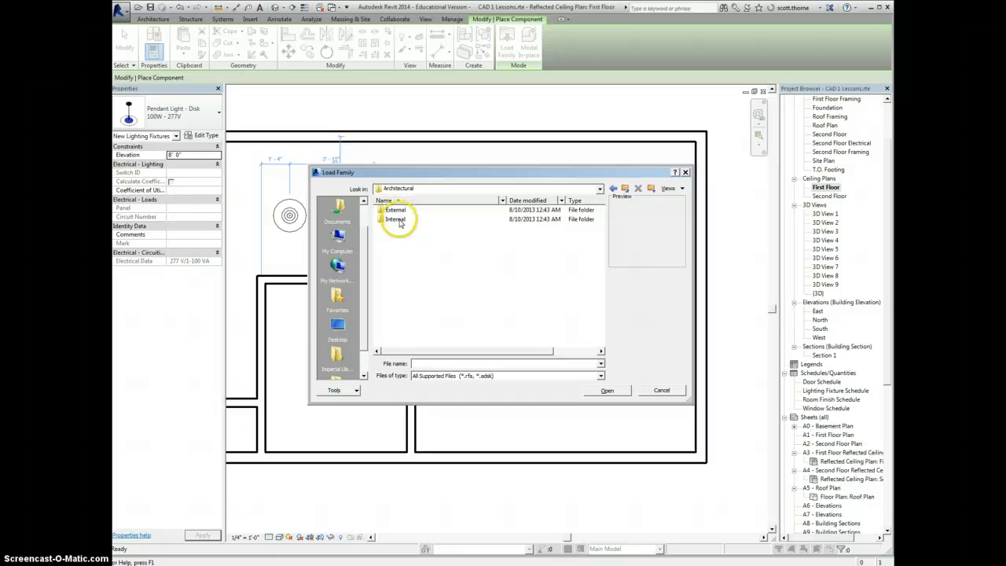
double_click(399, 220)
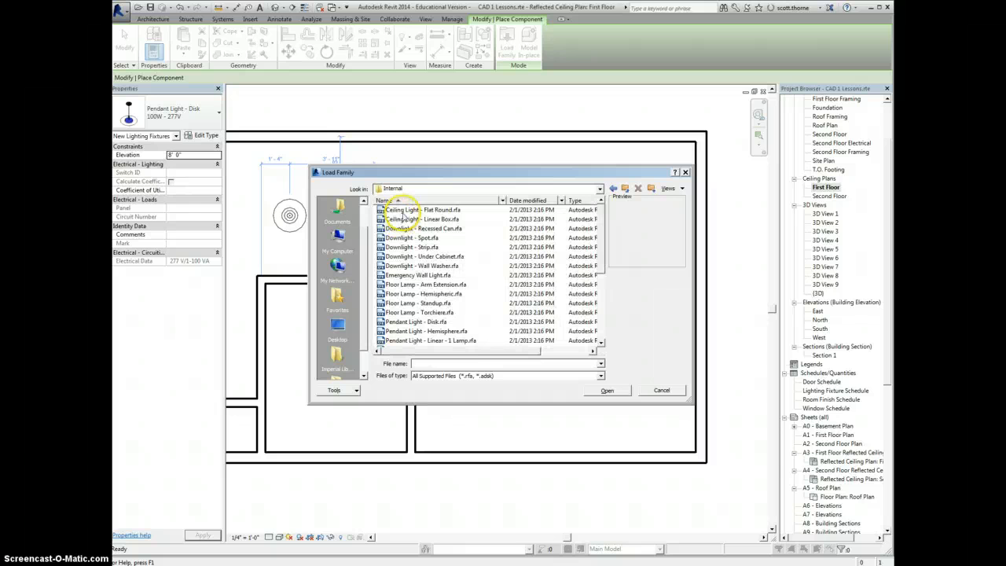
Preview the interior light families, including the flat round ceiling light, disk pendant, spot, recessed can and wall washer downlights, and emergency wall light
left_click(399, 210)
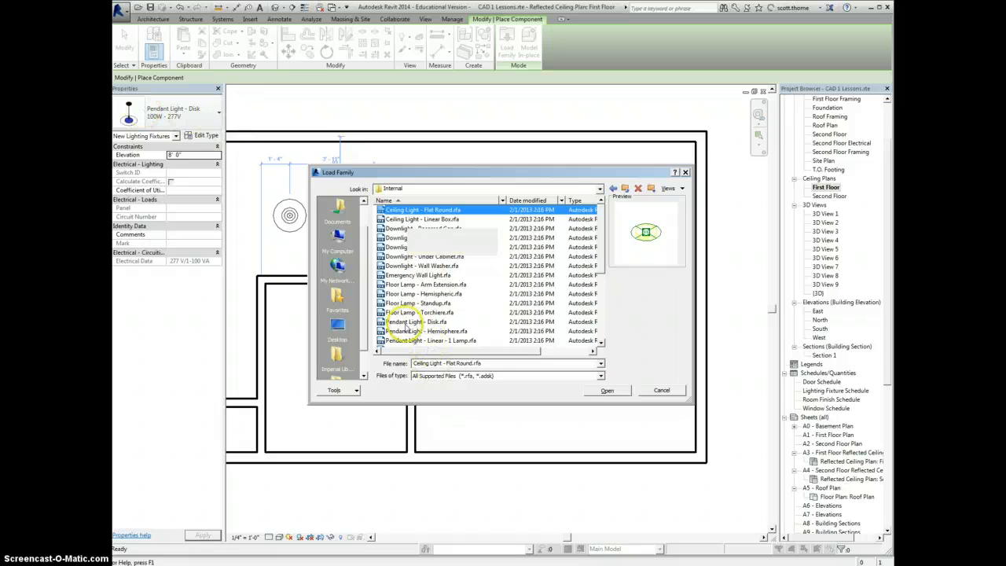
left_click(409, 324)
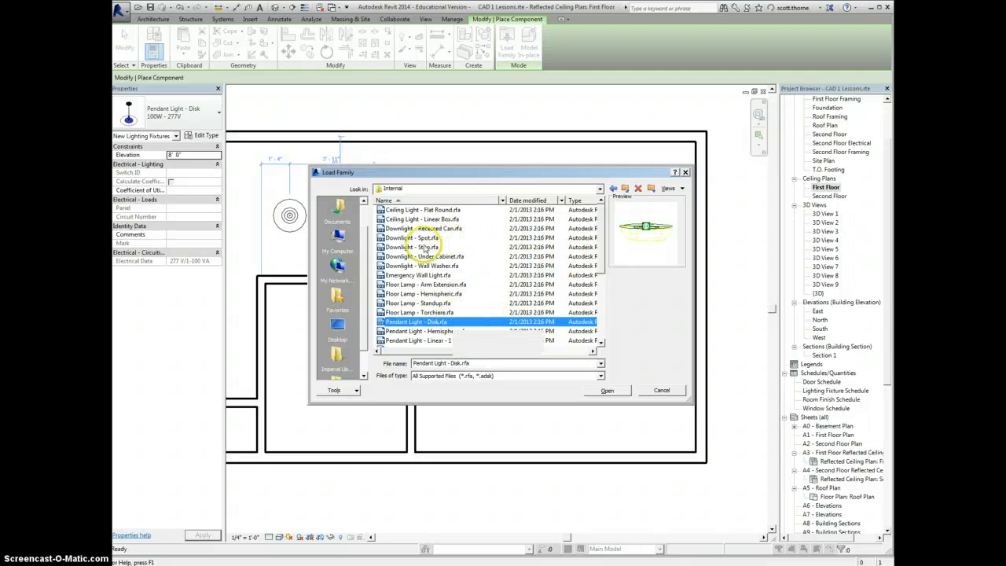
left_click(425, 246)
left_click(424, 239)
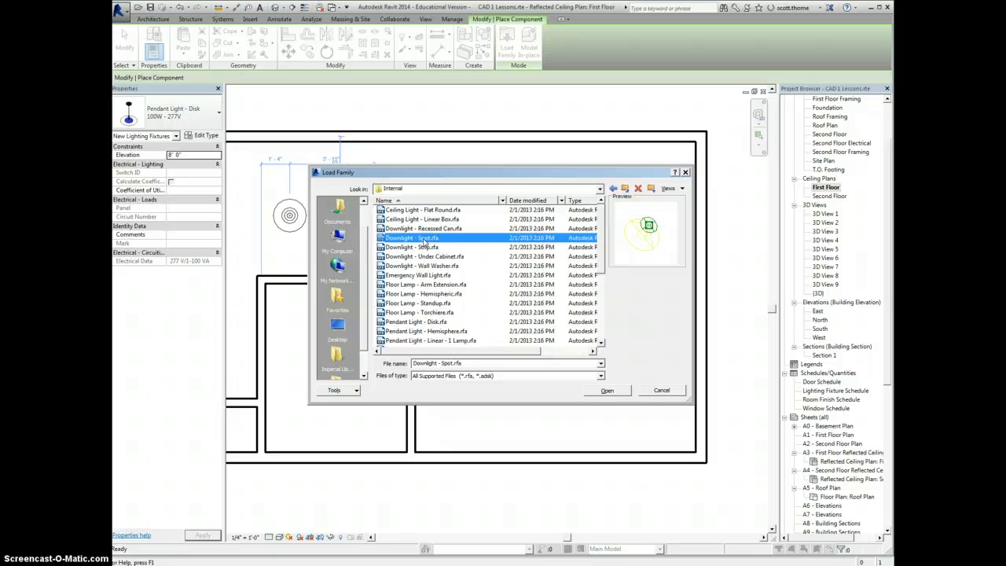
left_click(429, 228)
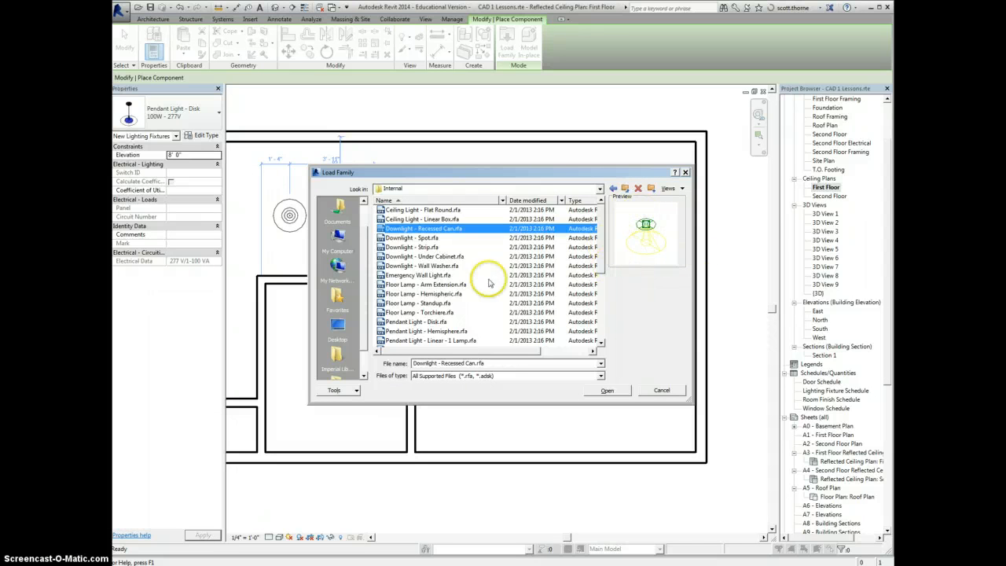
left_click(422, 239)
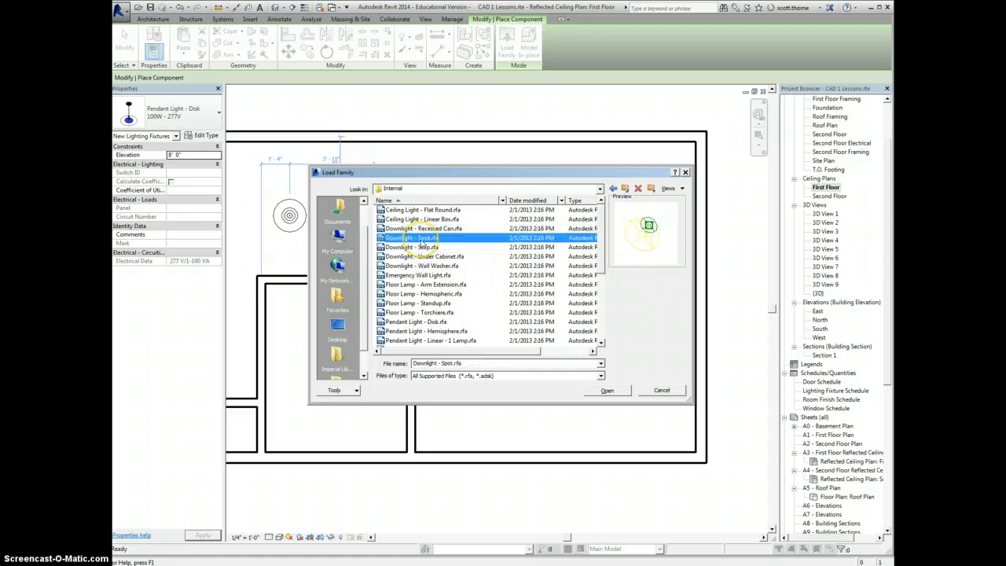
left_click(422, 256)
left_click(422, 266)
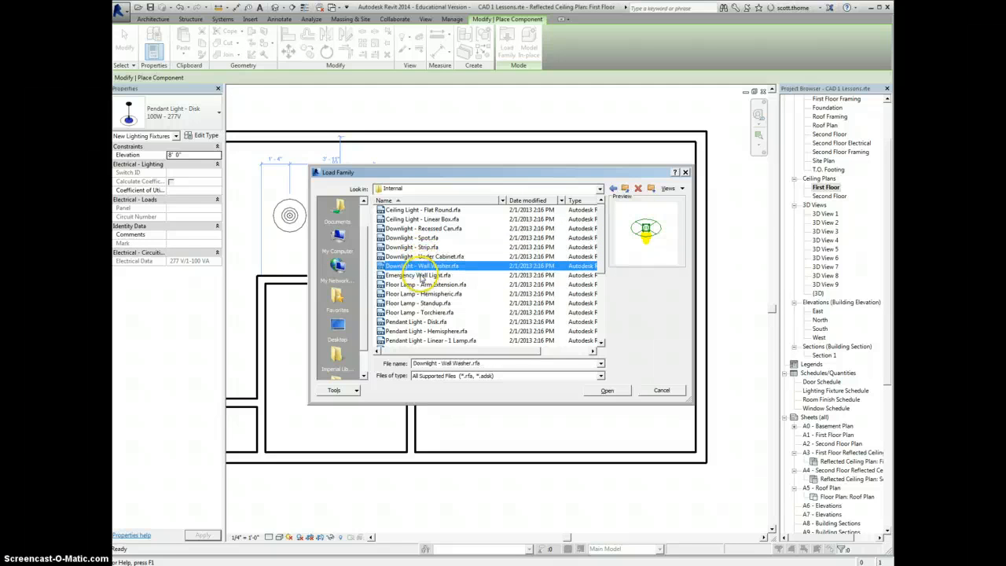
left_click(421, 275)
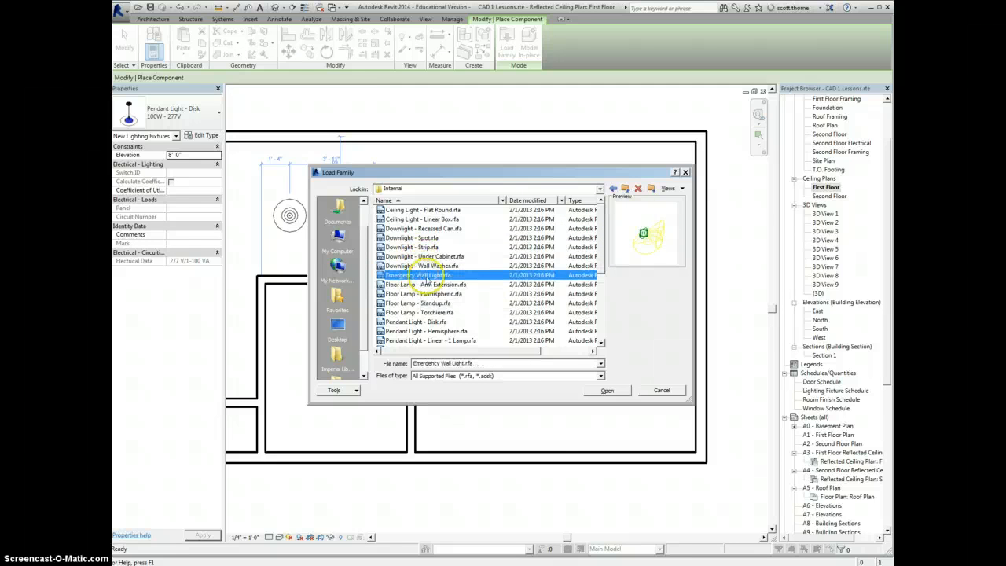